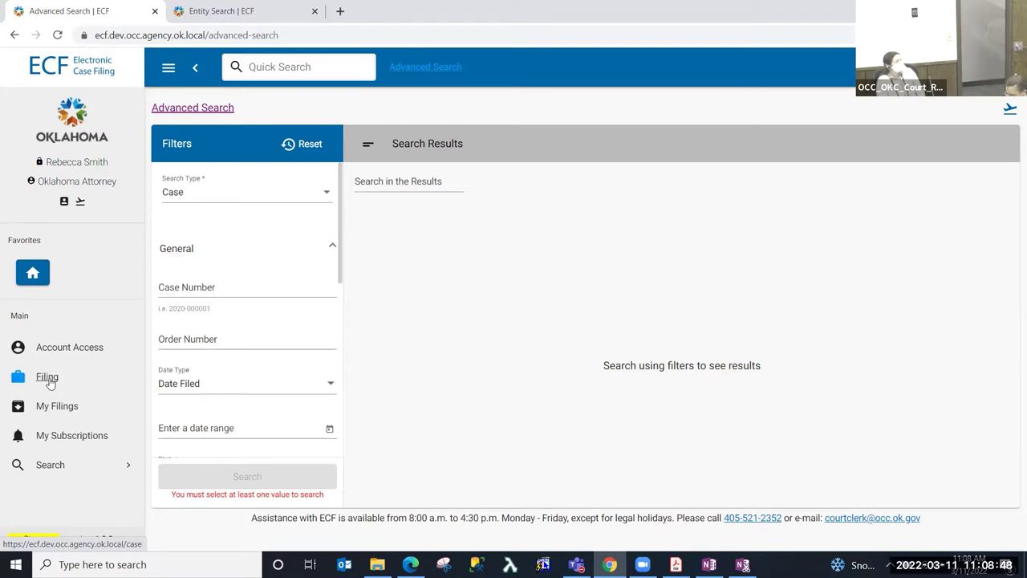
# - Start a new case filing from the Filing page via File New Case
pyautogui.click(48, 380)
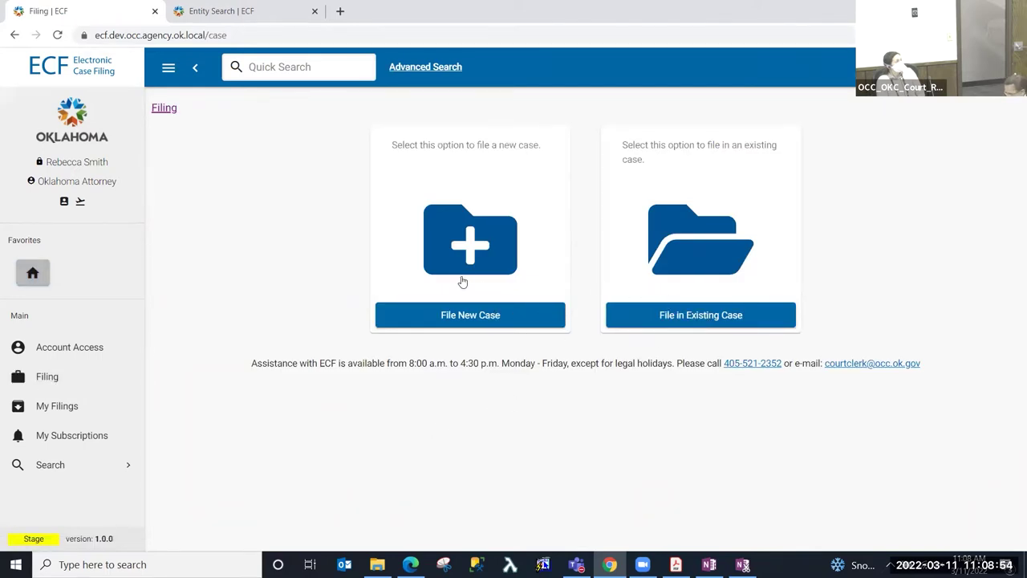
pyautogui.click(473, 319)
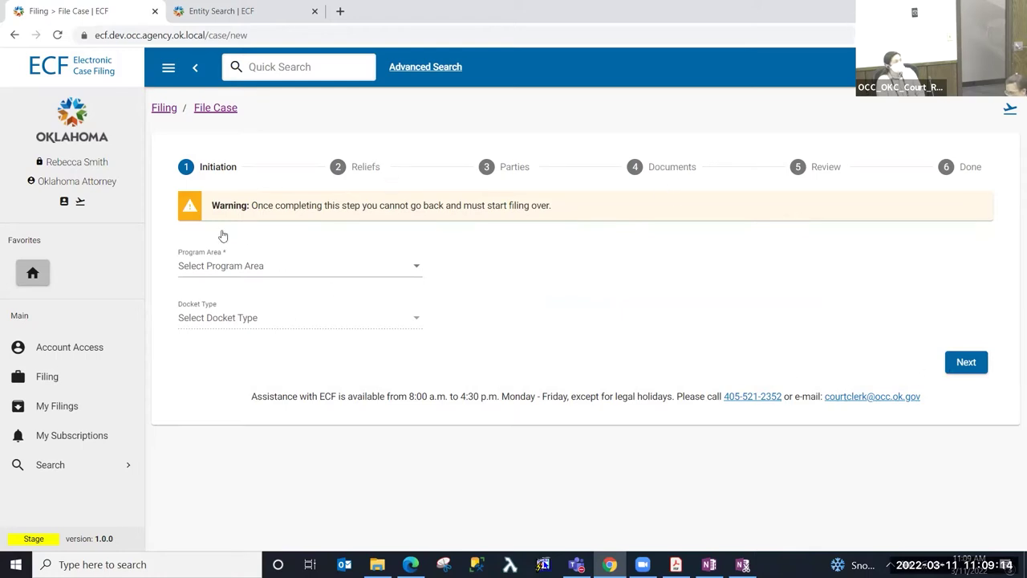
# - Set Program Area Public Utility, Docket Type PUD, Utility Type Electric, and advance to Reliefs
pyautogui.click(284, 275)
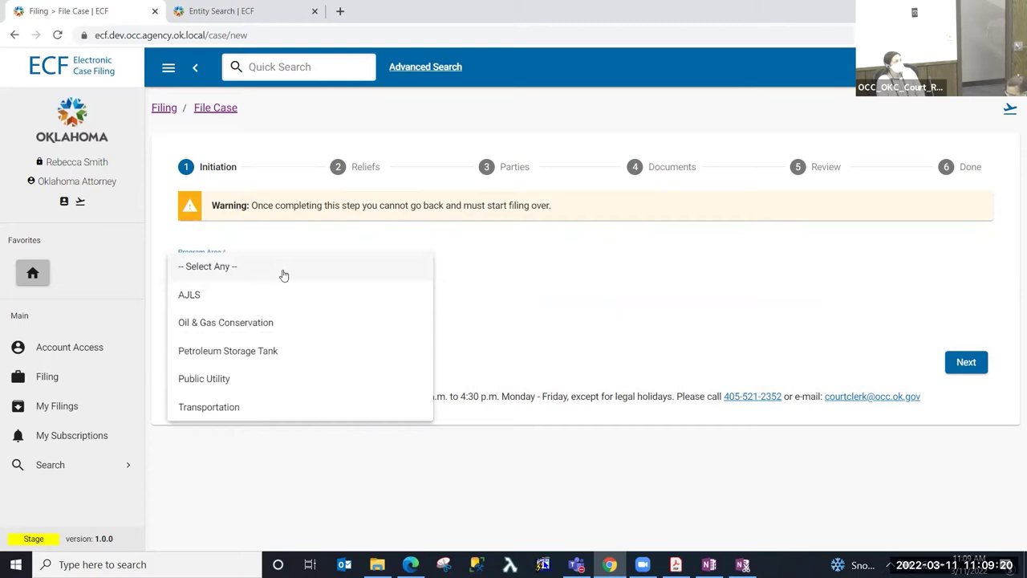
pyautogui.click(255, 385)
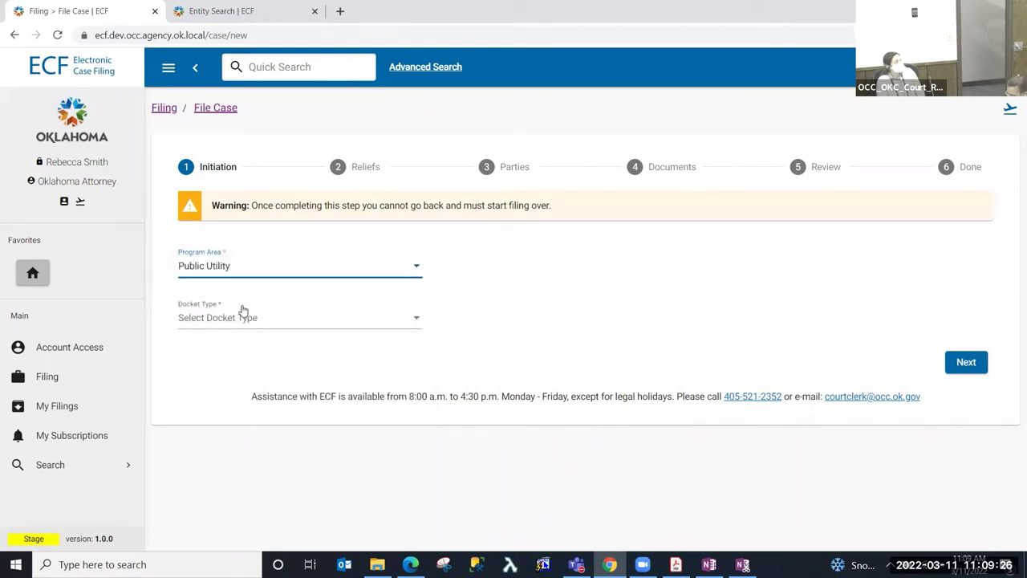
pyautogui.click(236, 321)
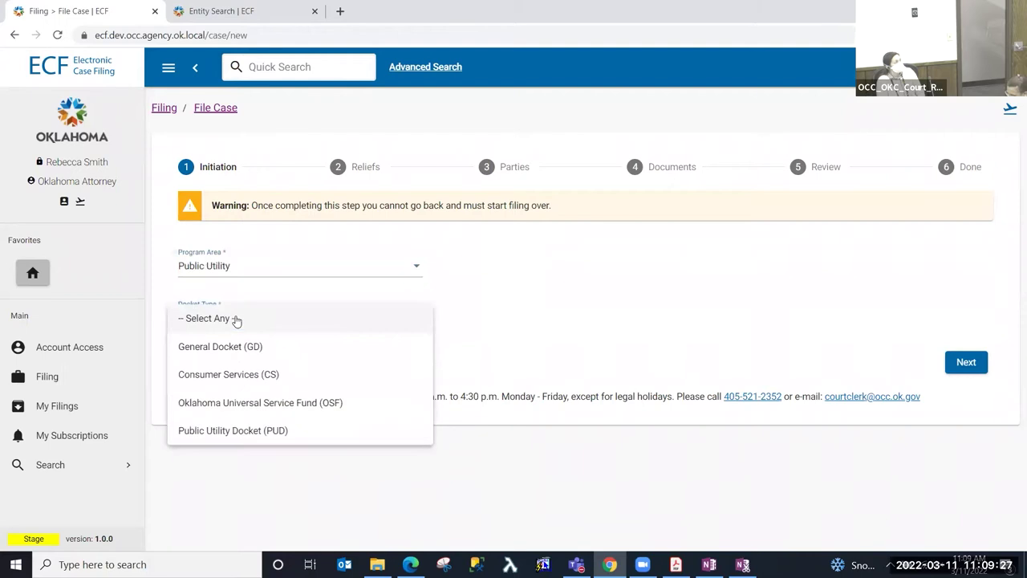
pyautogui.click(277, 431)
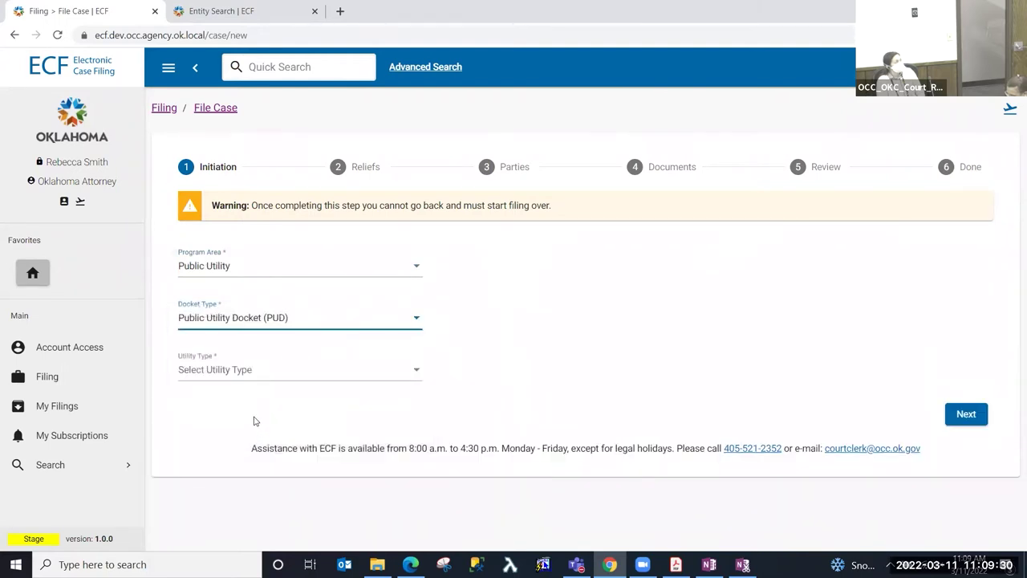
pyautogui.click(248, 374)
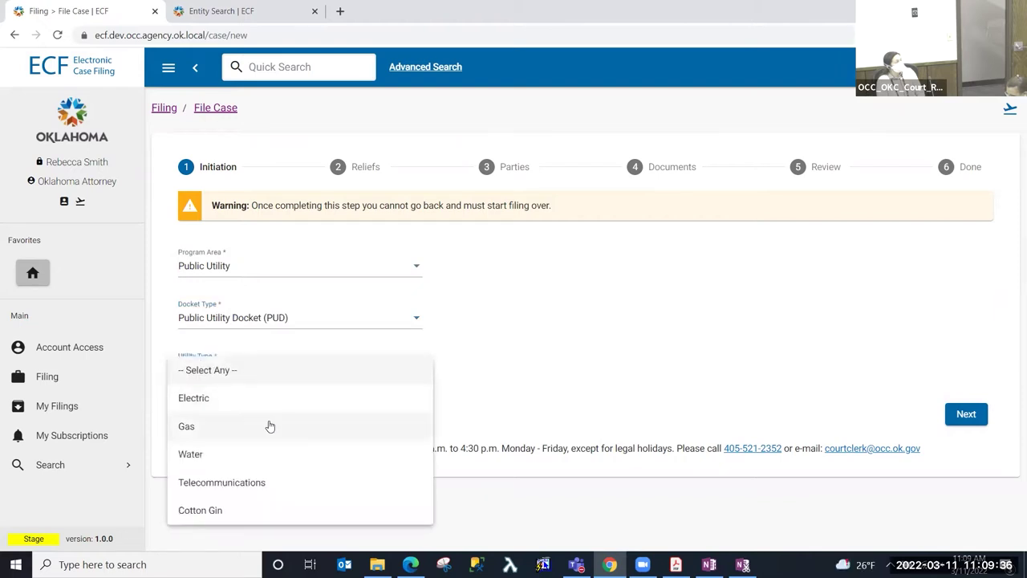
pyautogui.click(242, 400)
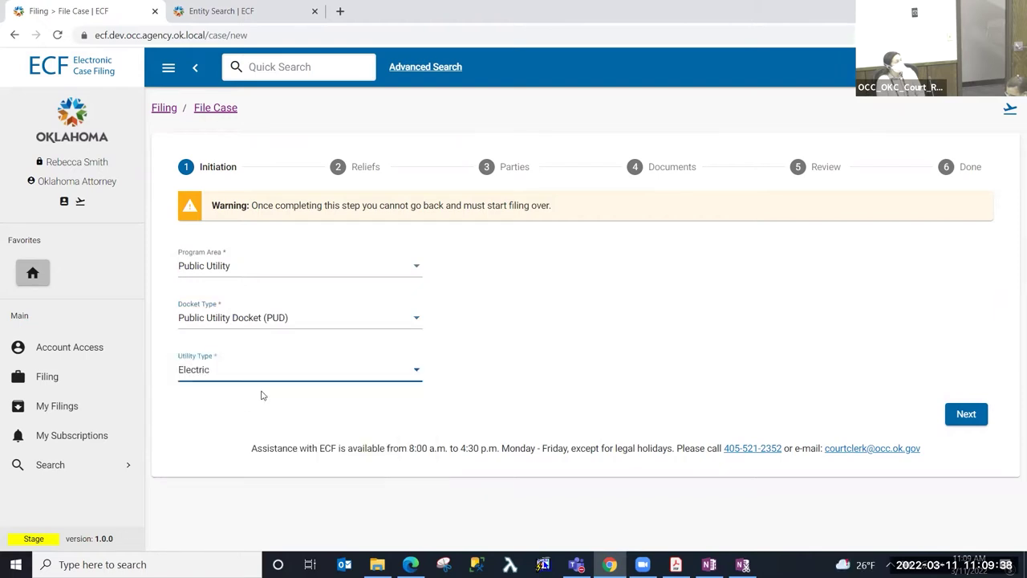
pyautogui.click(706, 366)
pyautogui.click(967, 414)
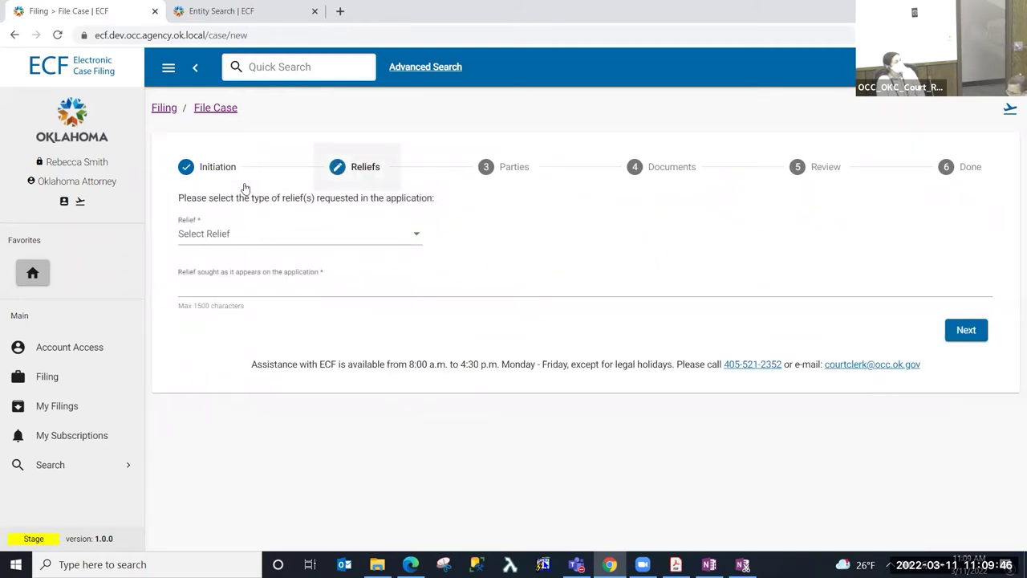
# - Check Rates - Adjustment in the Relief dropdown and close the list
pyautogui.click(268, 239)
pyautogui.scroll(-1, 281, 365)
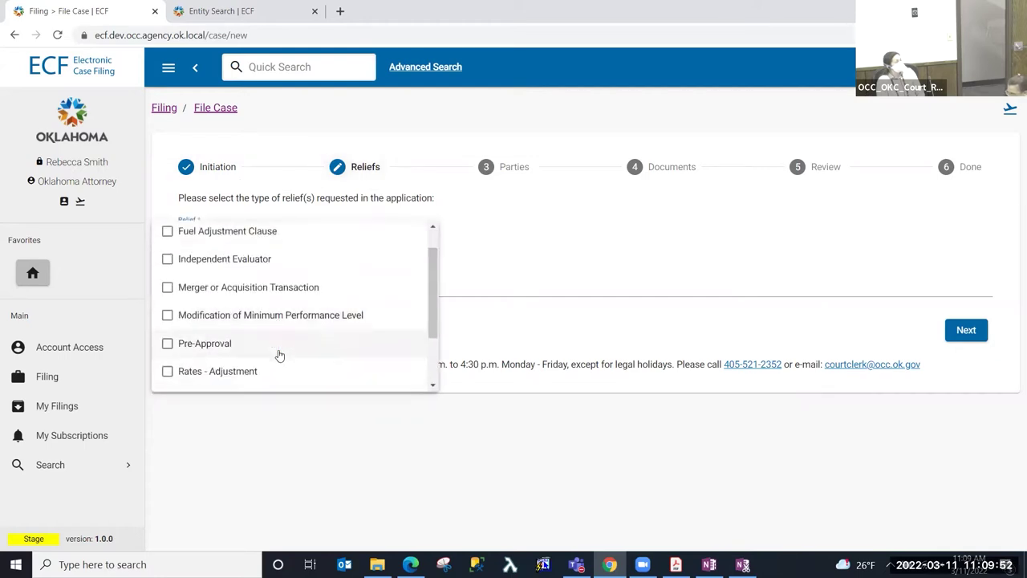
pyautogui.scroll(-2, 279, 355)
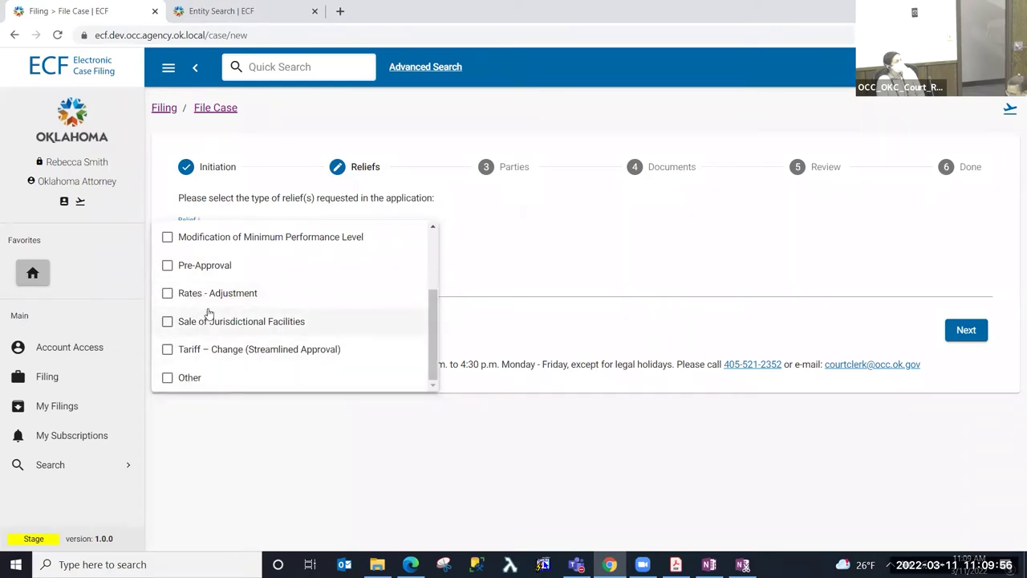
pyautogui.scroll(2, 209, 309)
pyautogui.scroll(-2, 230, 348)
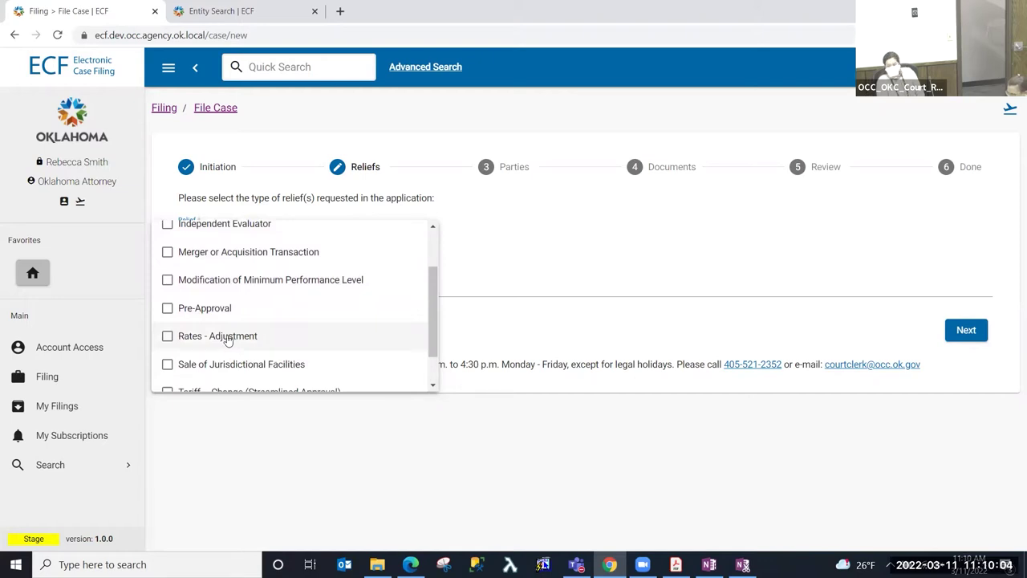
pyautogui.click(228, 337)
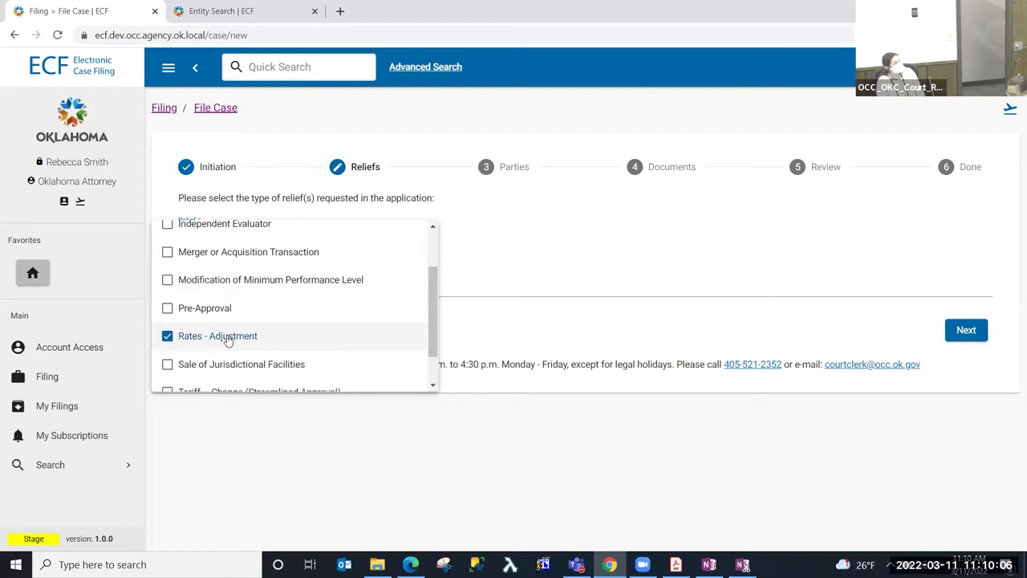
pyautogui.click(700, 229)
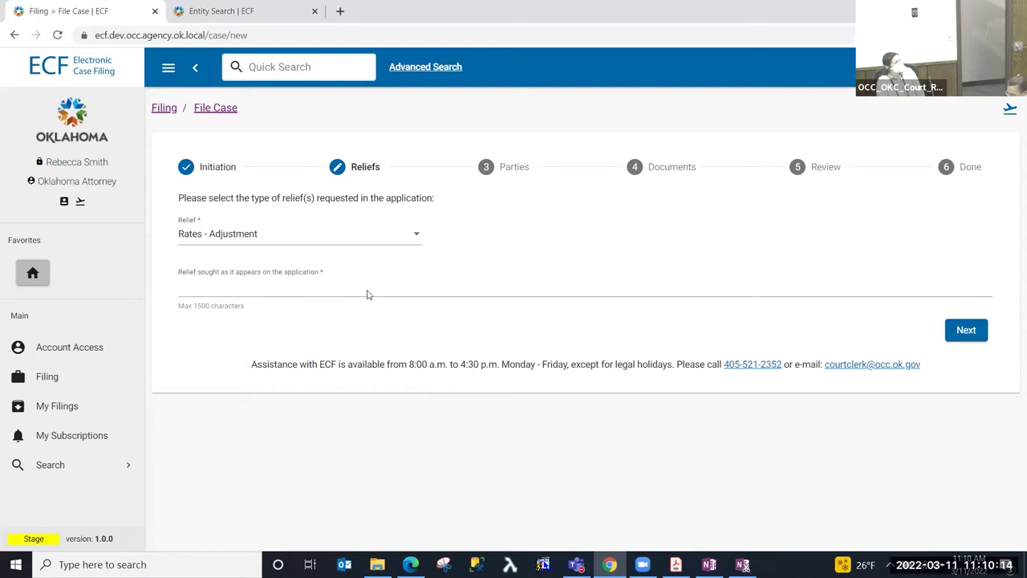
# - Copy the caption block from the Notice of Intent PDF in Acrobat, then return to Chrome
pyautogui.moveTo(676, 564)
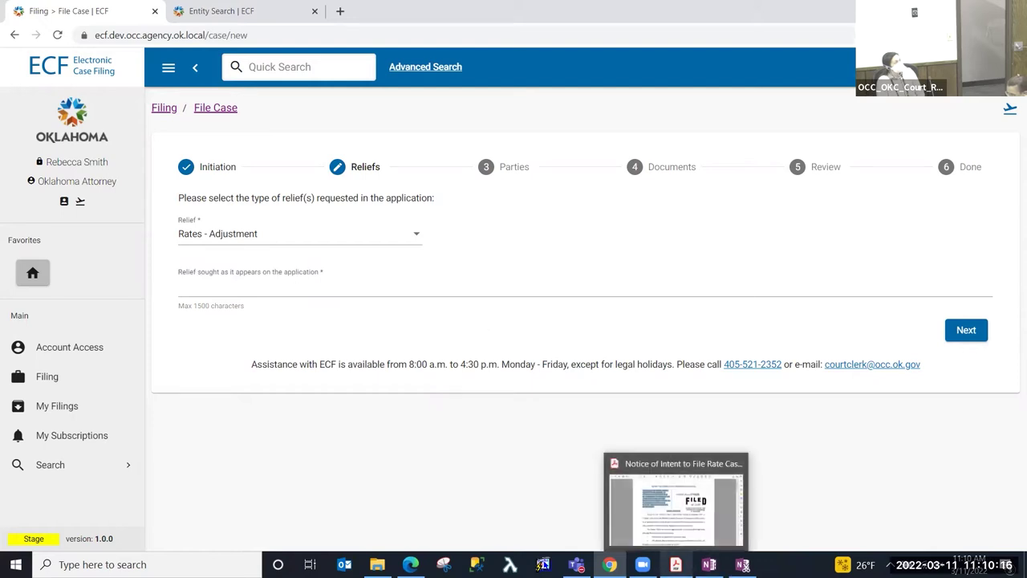
pyautogui.click(686, 530)
pyautogui.moveTo(350, 277); pyautogui.dragTo(255, 164)
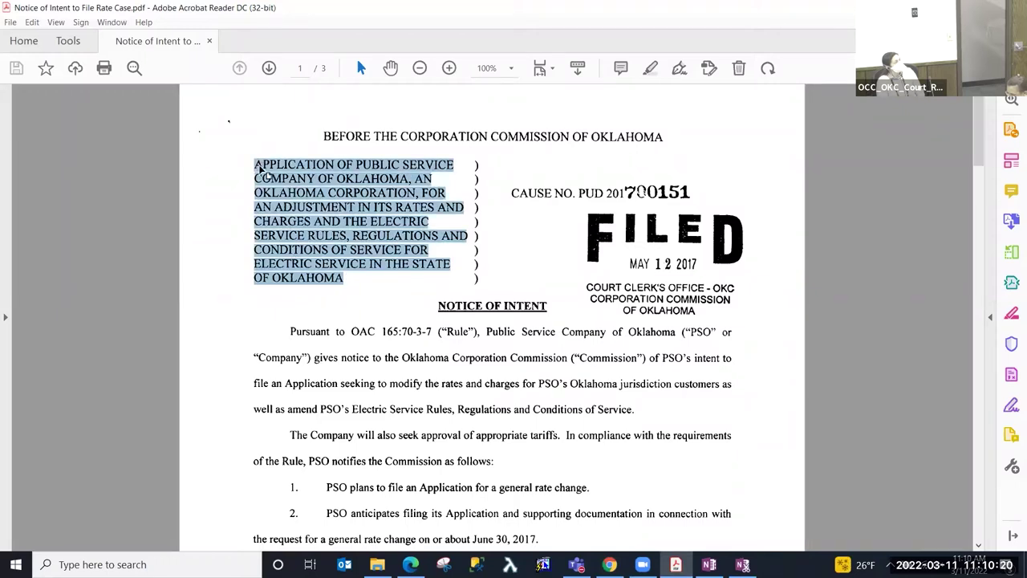
pyautogui.rightClick(264, 170)
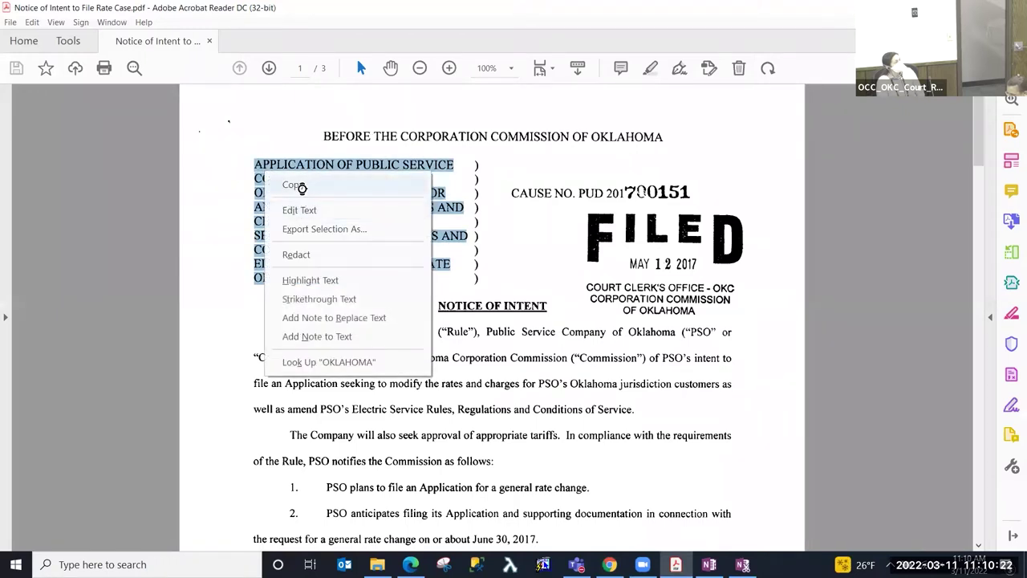
pyautogui.click(305, 186)
pyautogui.click(610, 564)
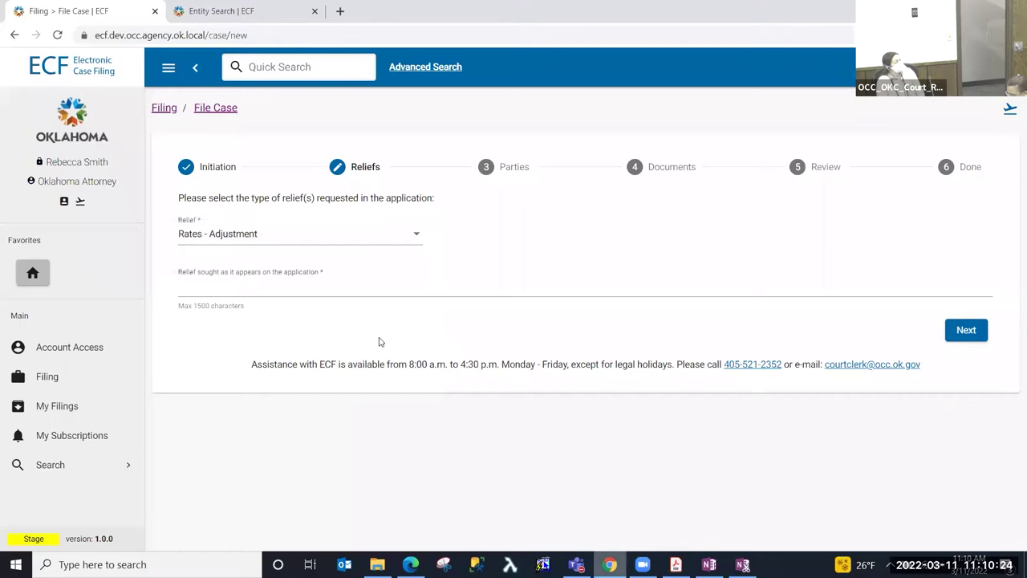
# - Paste the copied caption as plain text into Relief sought and proceed to Parties
pyautogui.click(187, 287)
pyautogui.rightClick(188, 288)
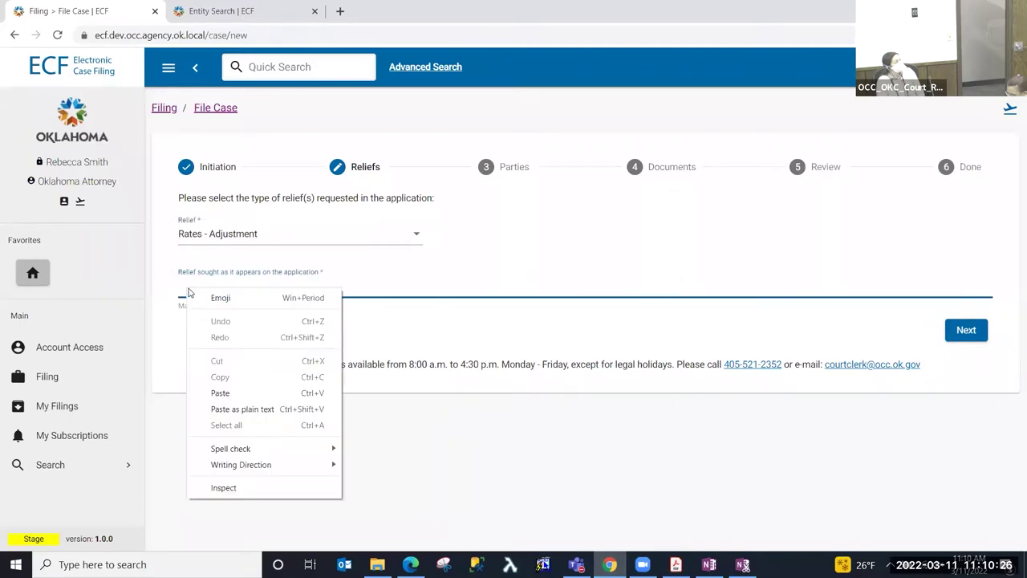
pyautogui.click(250, 409)
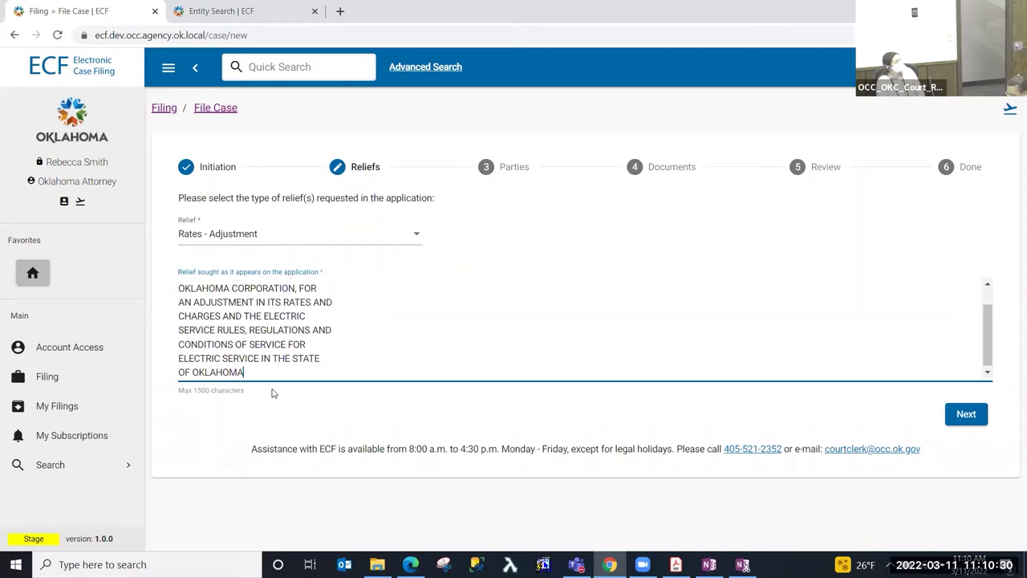
pyautogui.click(966, 414)
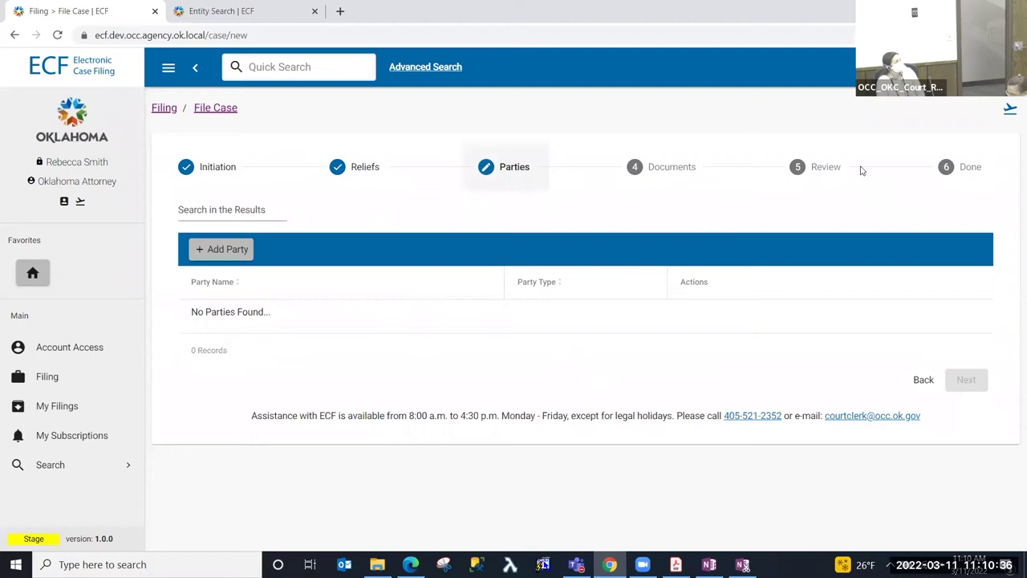
# - Find 'empi', add The Empire District Electric Company as Applicant, save, and proceed to Documents
pyautogui.click(225, 249)
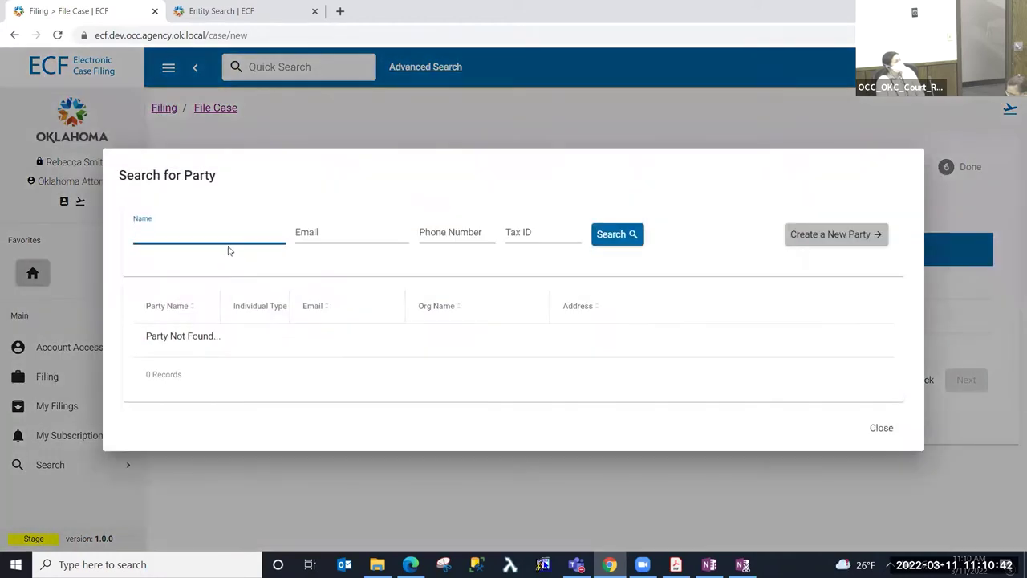
pyautogui.write('empire')
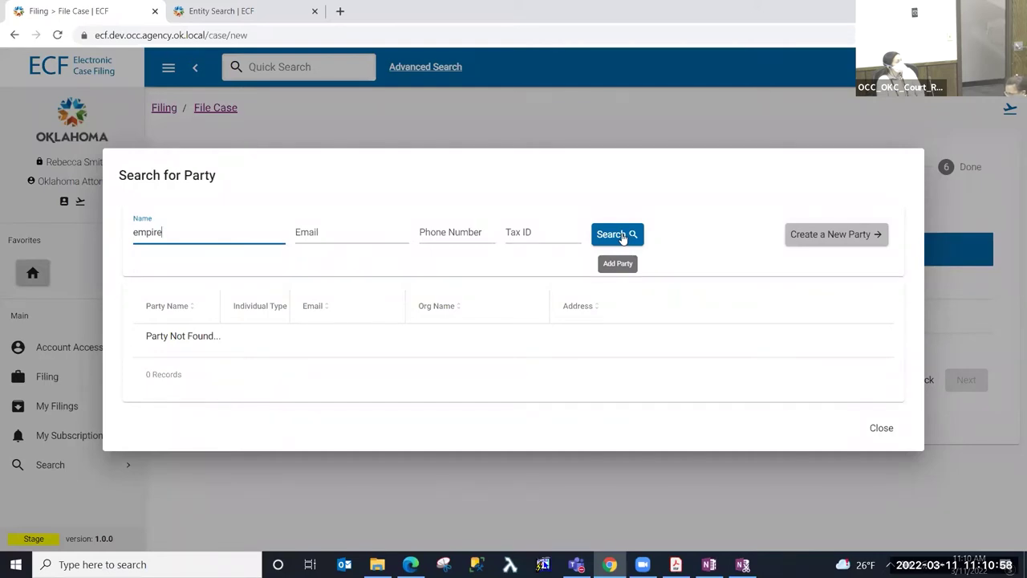
pyautogui.click(621, 235)
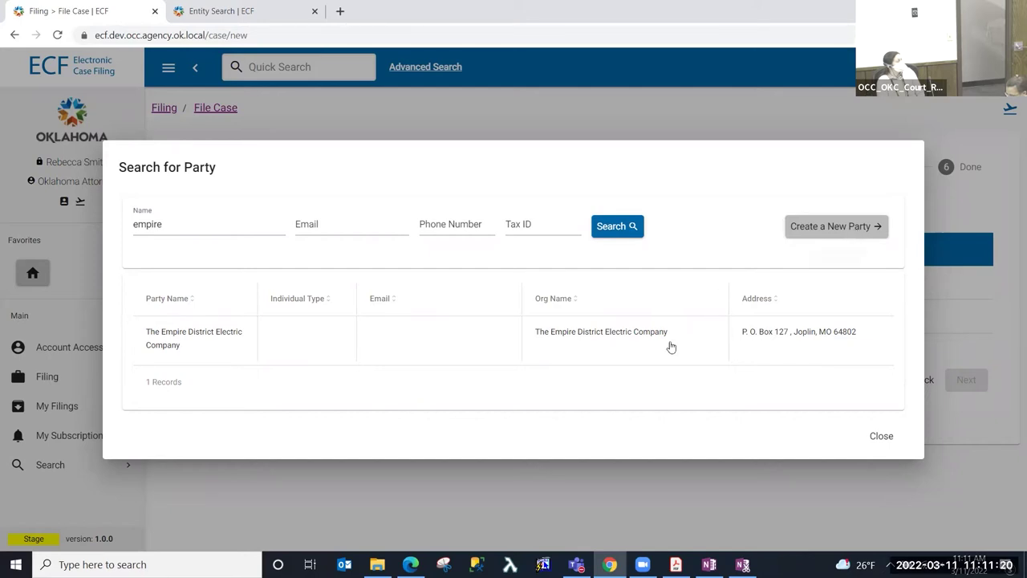
pyautogui.click(622, 360)
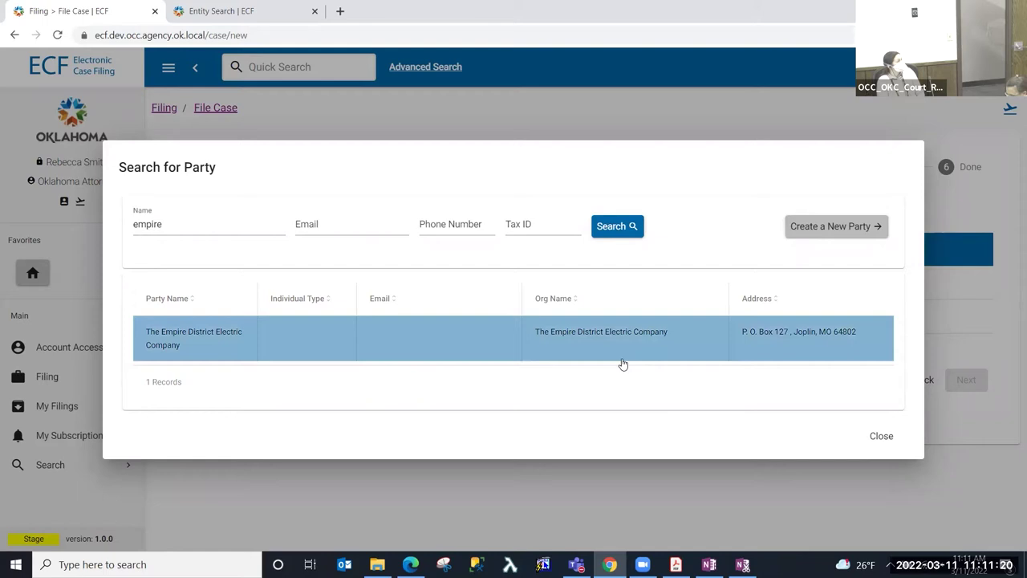
pyautogui.click(205, 343)
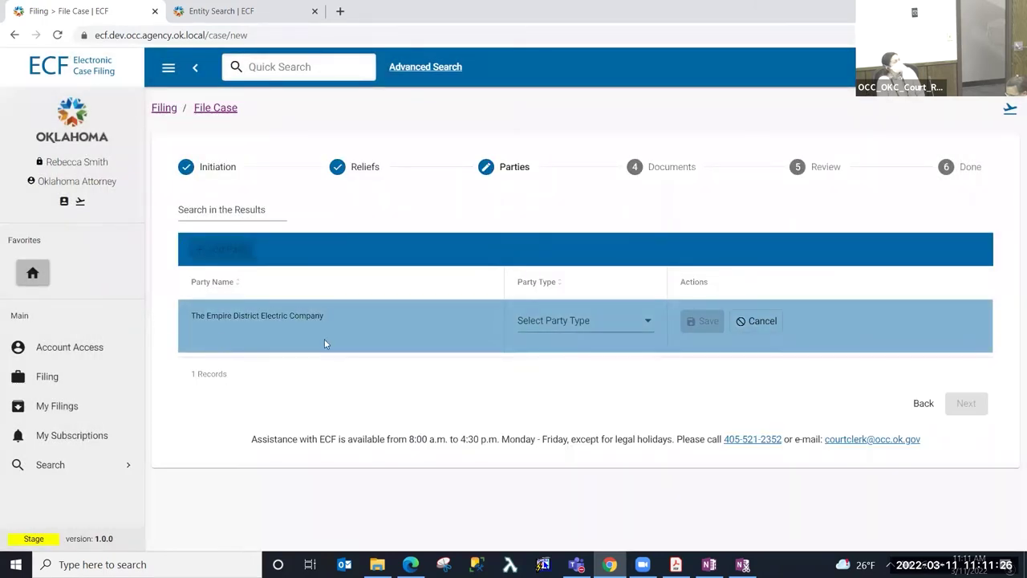
pyautogui.click(565, 322)
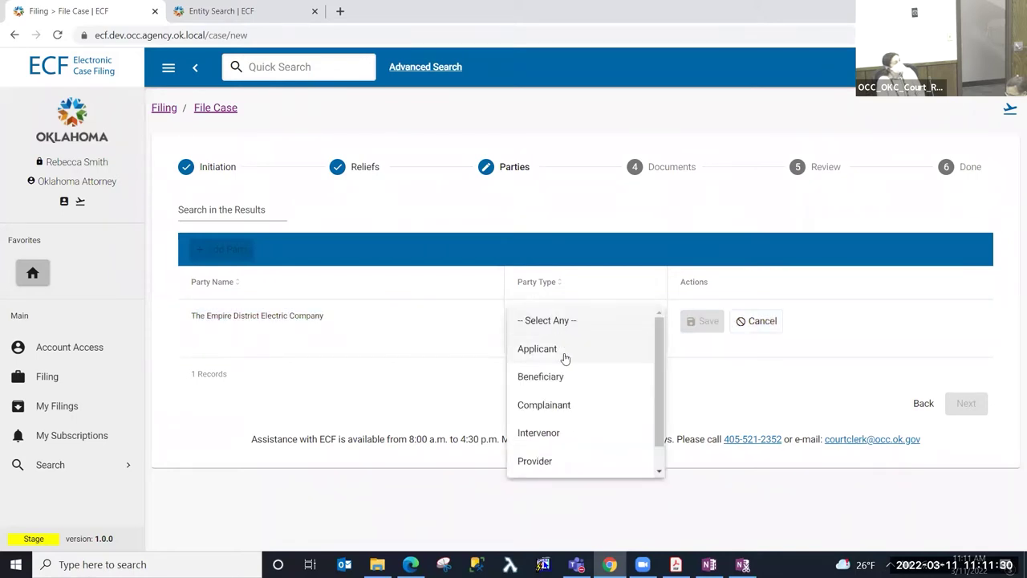
pyautogui.click(550, 354)
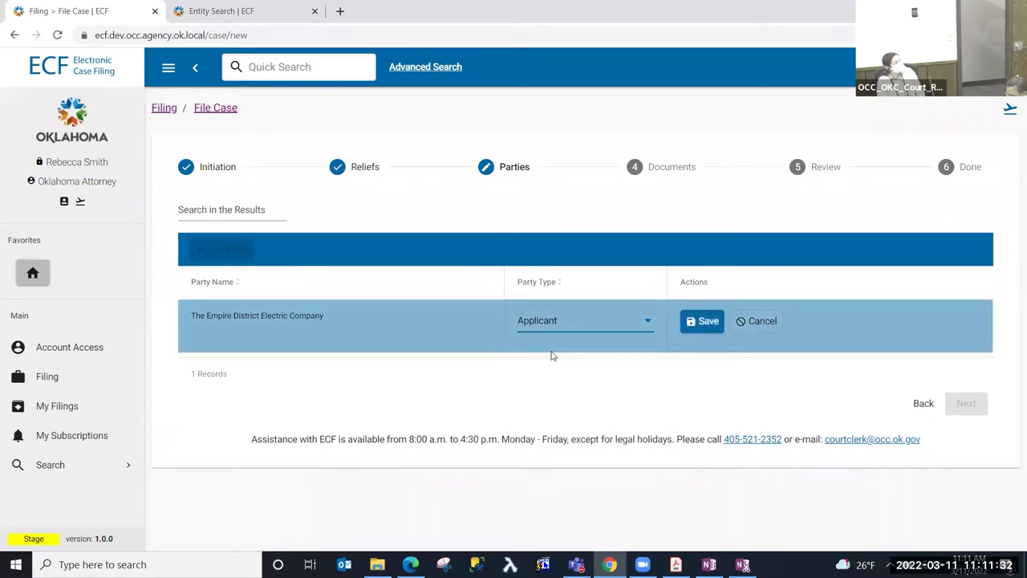
pyautogui.click(705, 322)
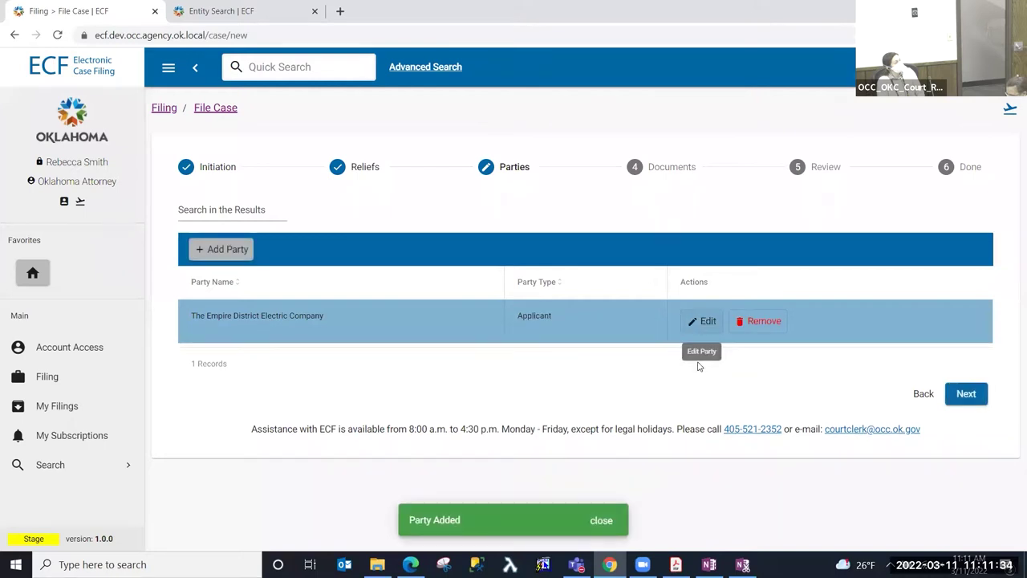
pyautogui.click(967, 394)
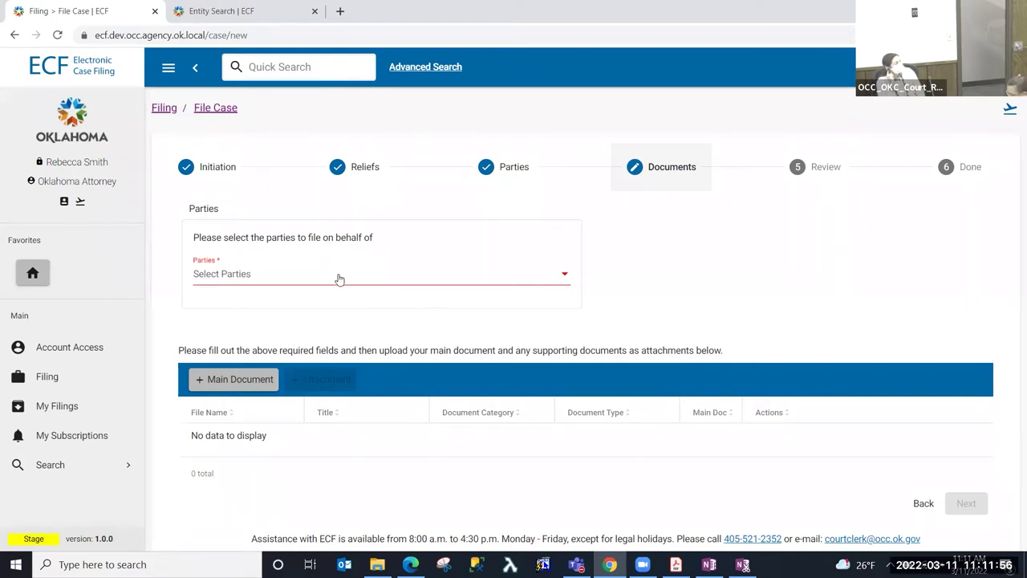
# - Choose The Empire District Electric Company as the filing party and start a Main Document
pyautogui.click(338, 279)
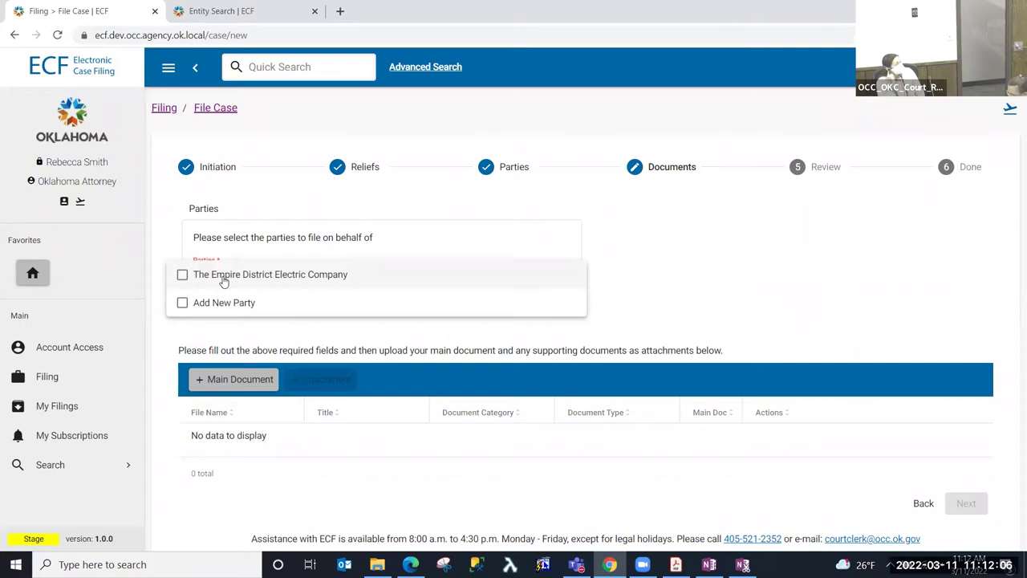
pyautogui.click(224, 281)
pyautogui.click(726, 311)
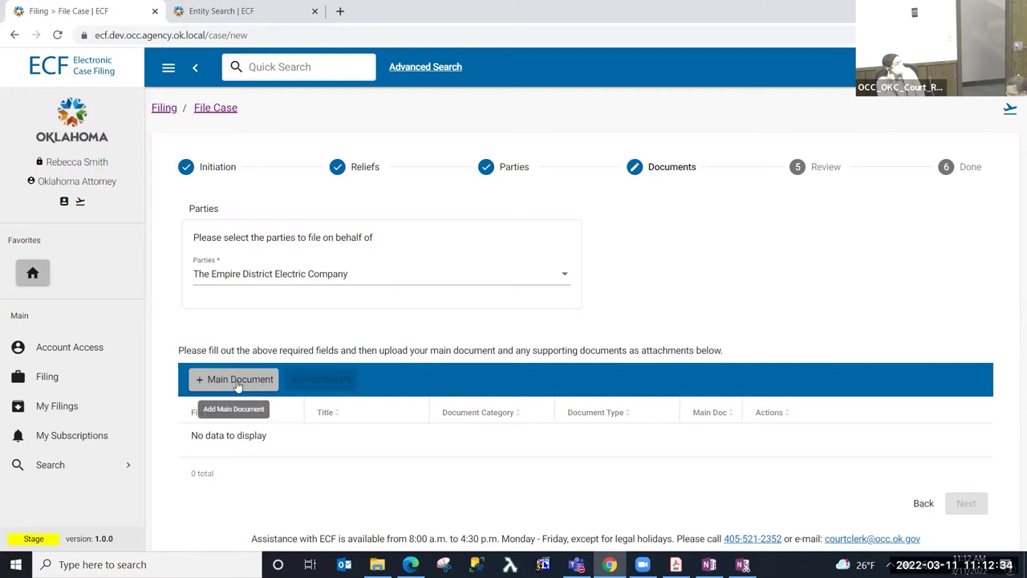
pyautogui.click(237, 385)
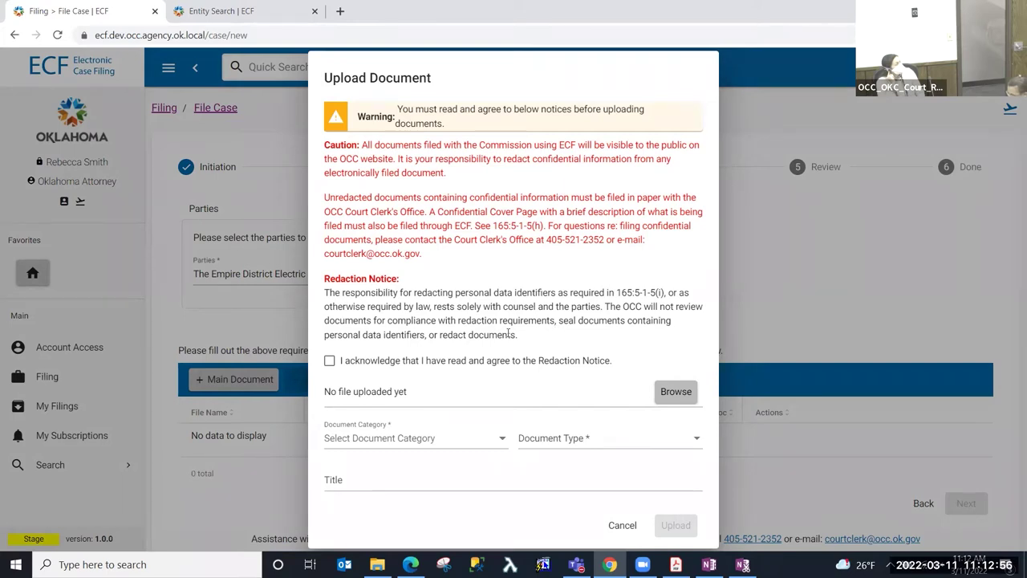
# - Acknowledge the Redaction Notice and attach Application.pdf as the upload file
pyautogui.click(330, 360)
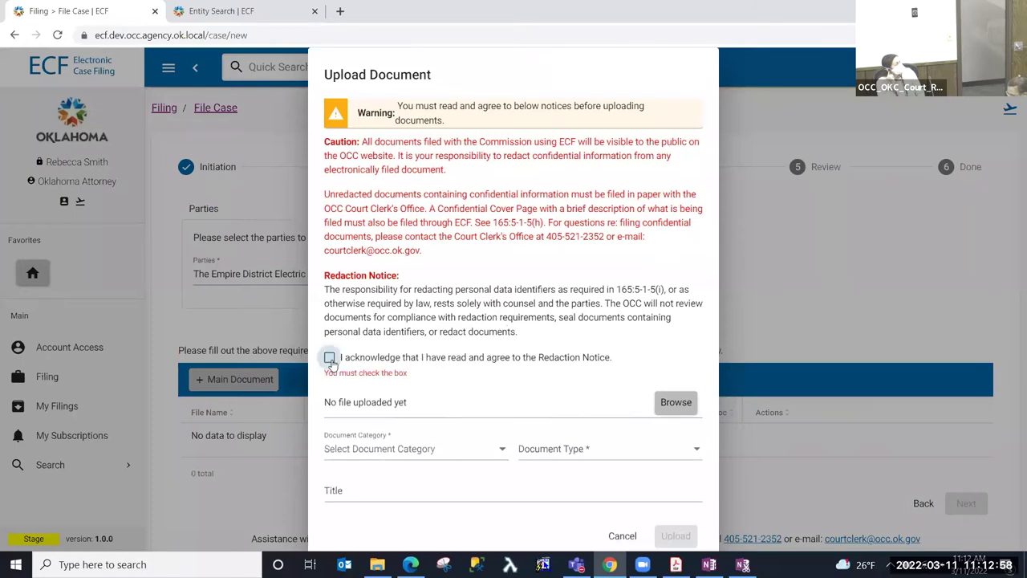
pyautogui.click(688, 396)
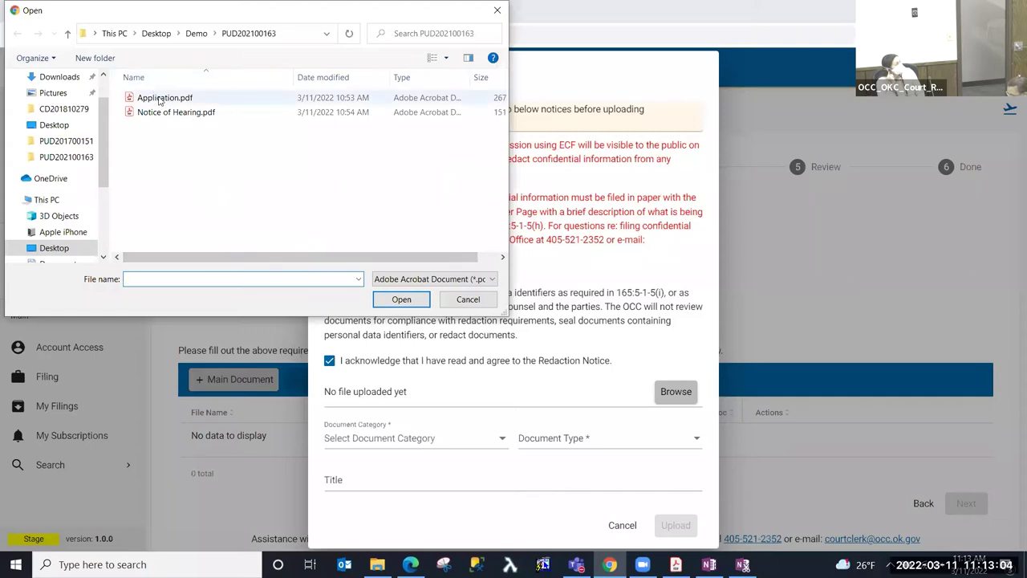
pyautogui.click(159, 99)
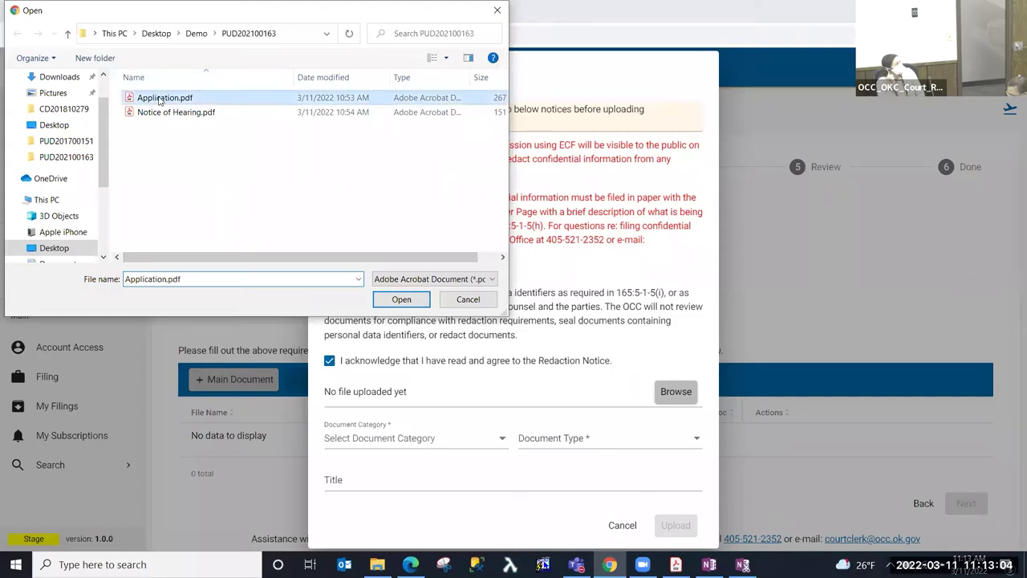
pyautogui.click(414, 303)
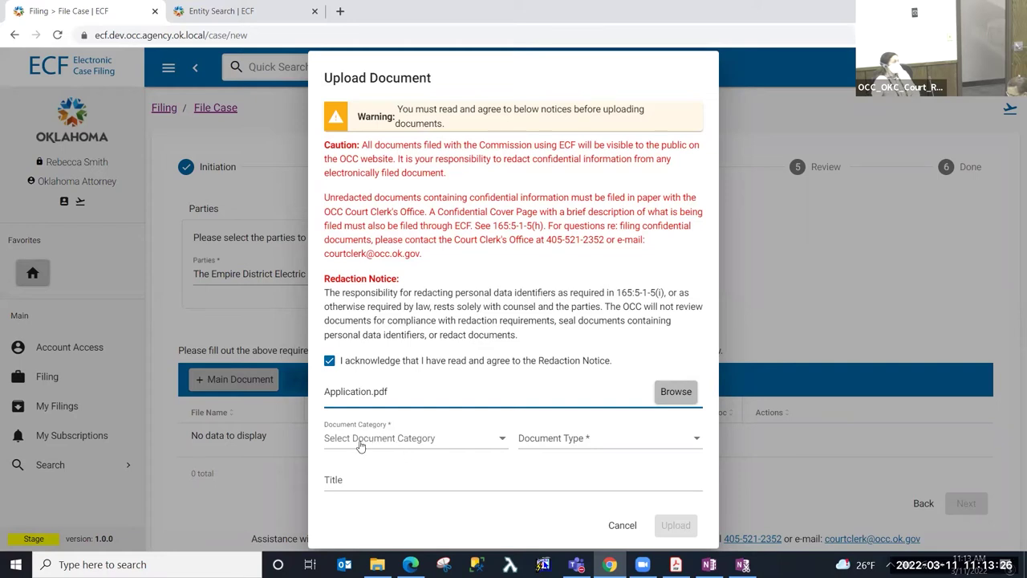
# - Set category Initiating Documents and type Notice of Intent to File an Application for General Rate Change
pyautogui.click(362, 446)
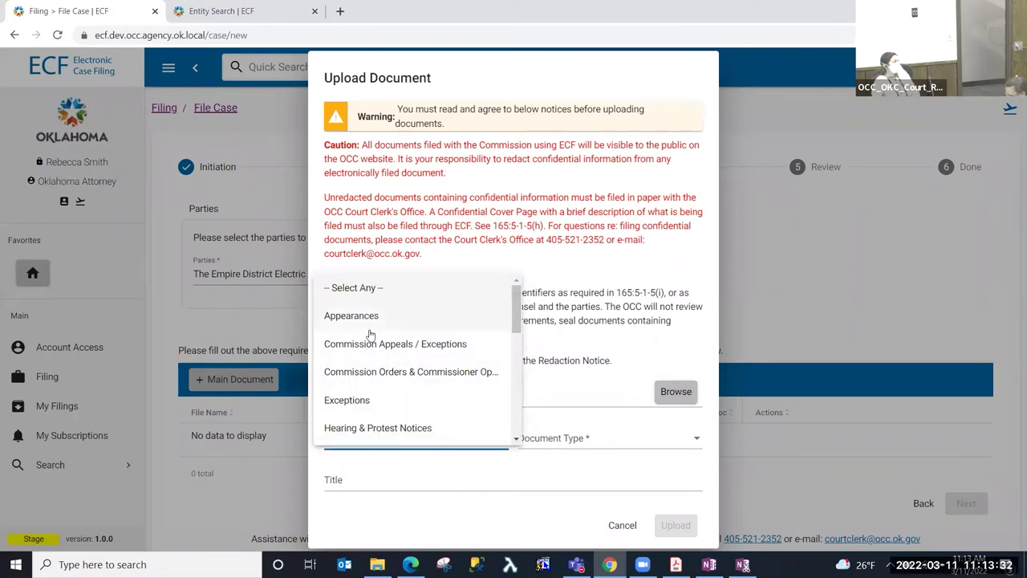
pyautogui.click(363, 330)
pyautogui.click(566, 443)
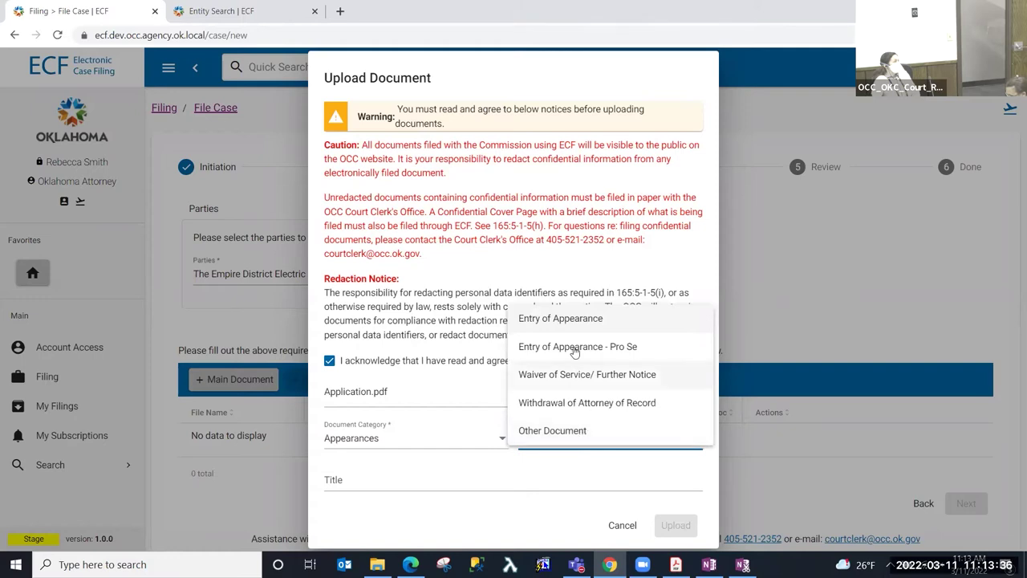
pyautogui.click(373, 442)
pyautogui.click(373, 440)
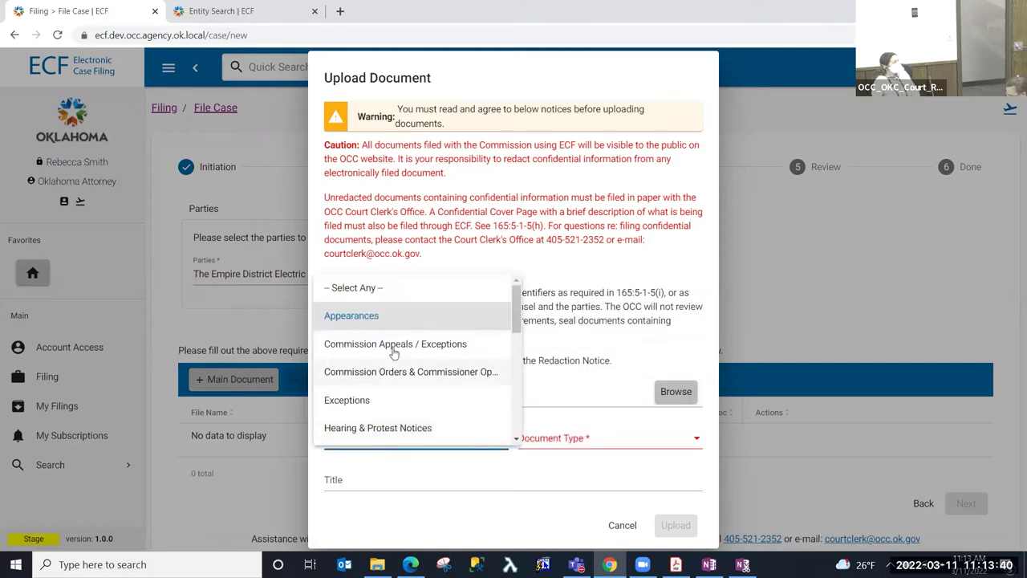
pyautogui.scroll(-1, 381, 417)
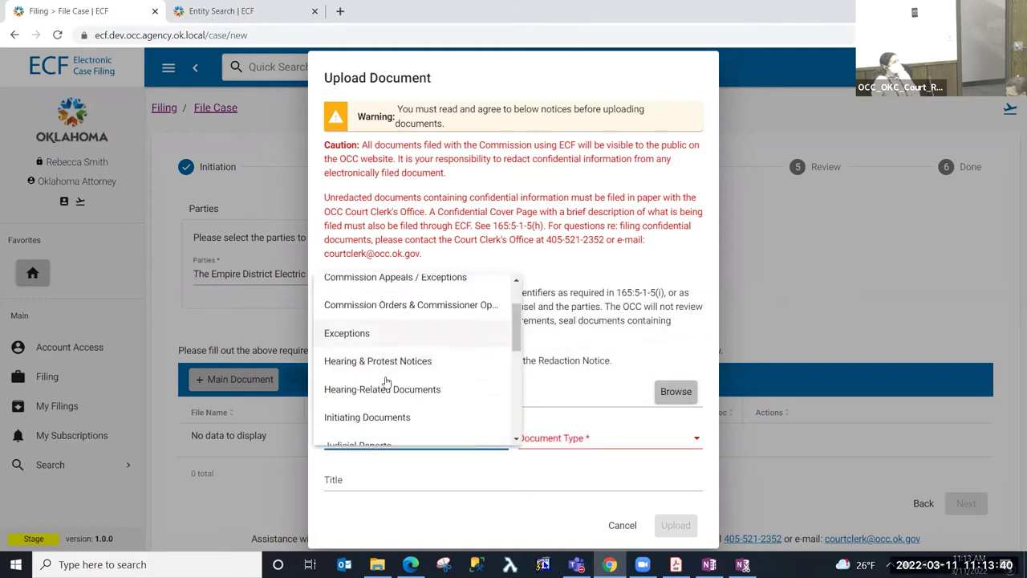
pyautogui.click(423, 421)
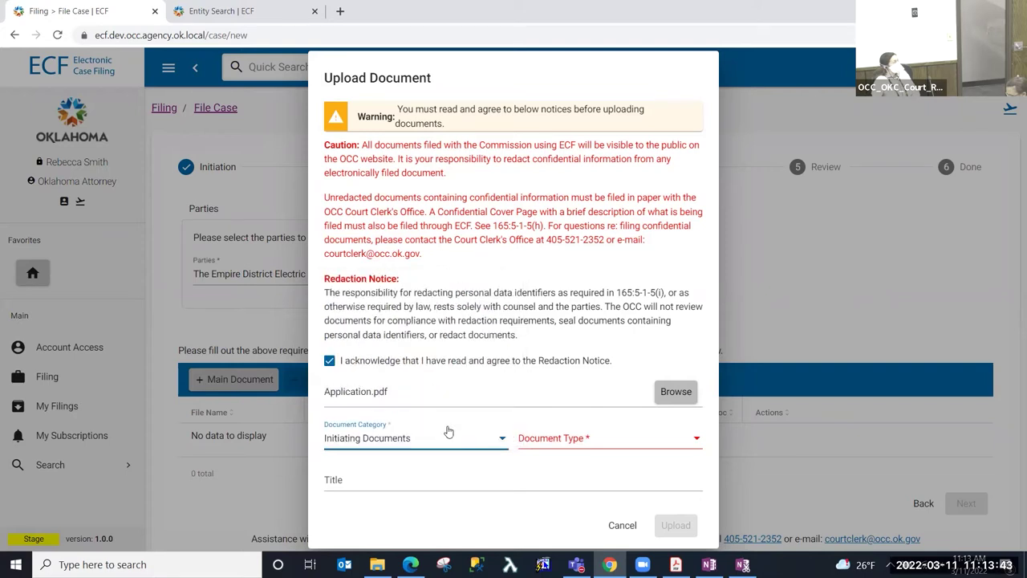
pyautogui.click(556, 443)
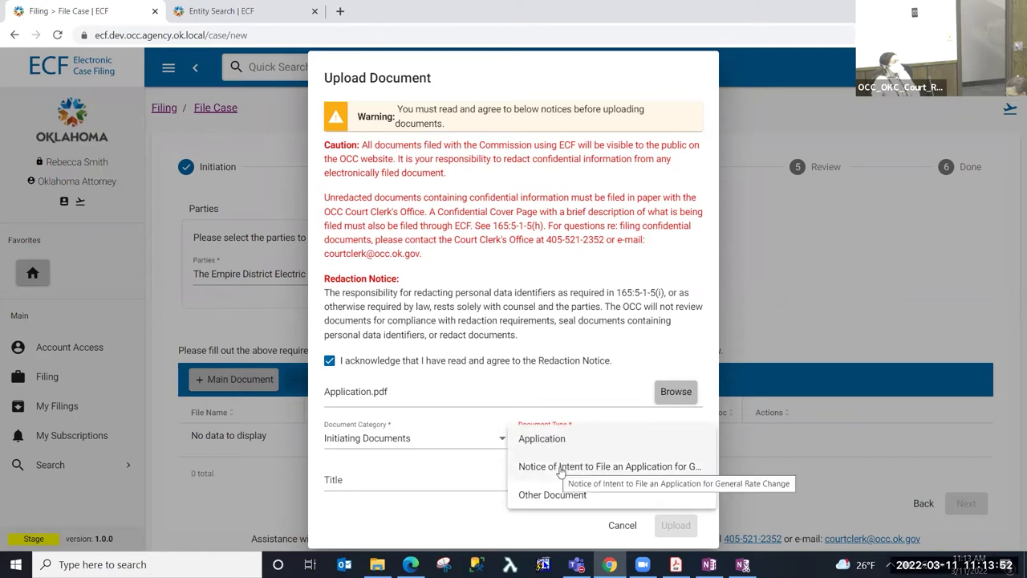
pyautogui.click(601, 468)
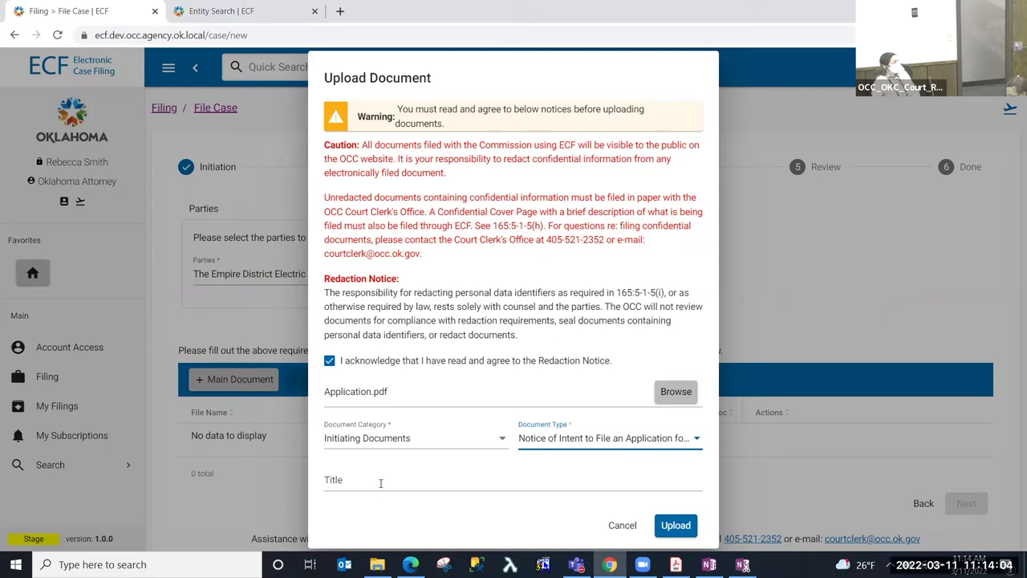
# - Upload Application.pdf and advance to the Review step showing the $100.00 fee
pyautogui.click(677, 525)
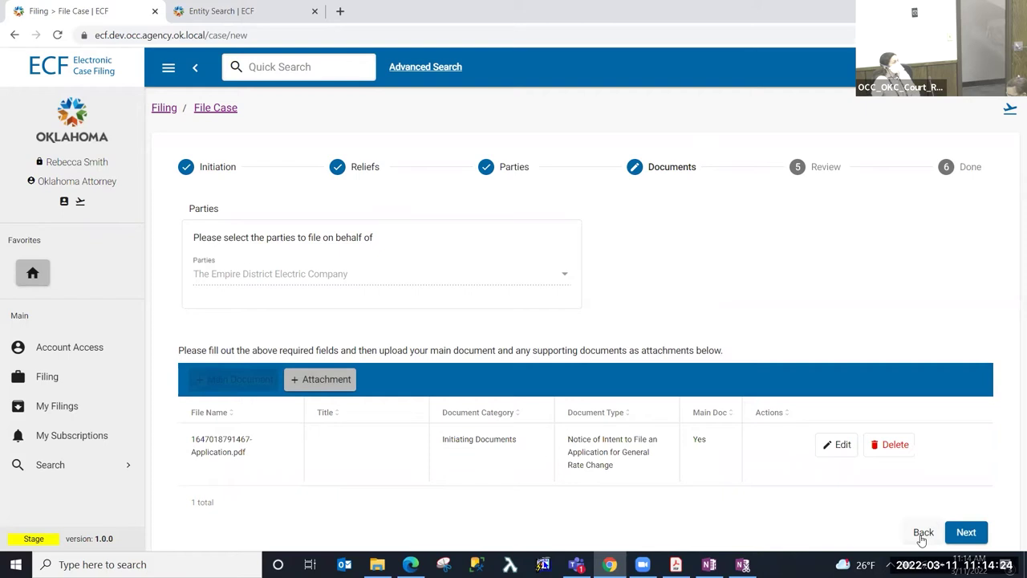
pyautogui.click(967, 532)
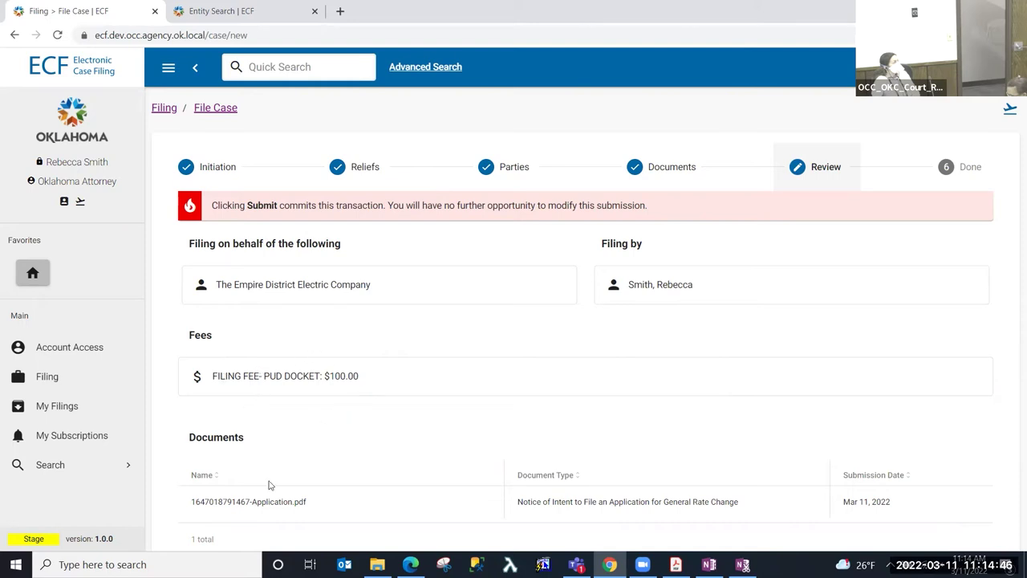
# - Submit the reviewed rate-change filing via Pay & Submit and confirm Yes to reach payment
pyautogui.click(242, 518)
pyautogui.scroll(-2, 686, 338)
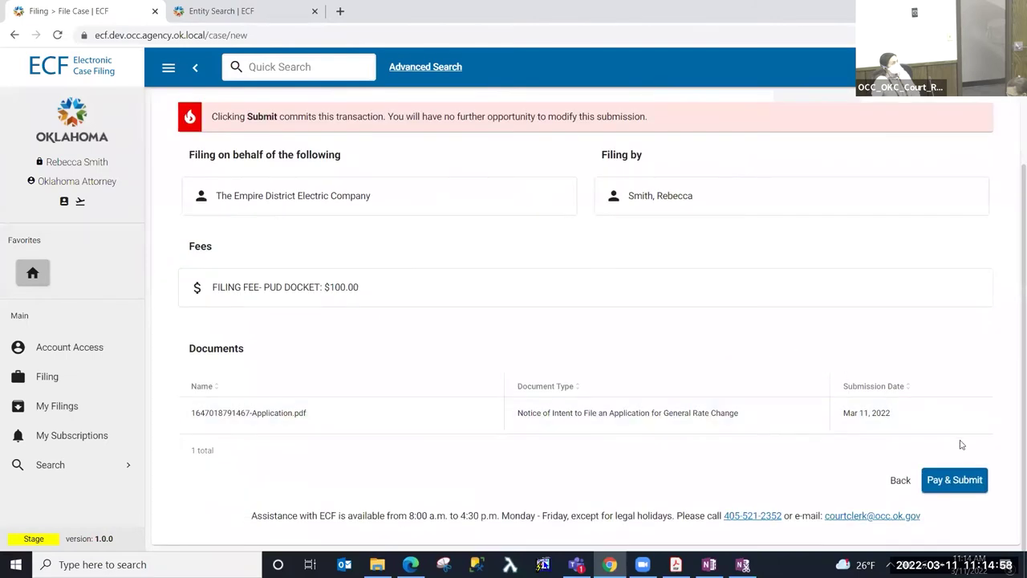
pyautogui.click(942, 482)
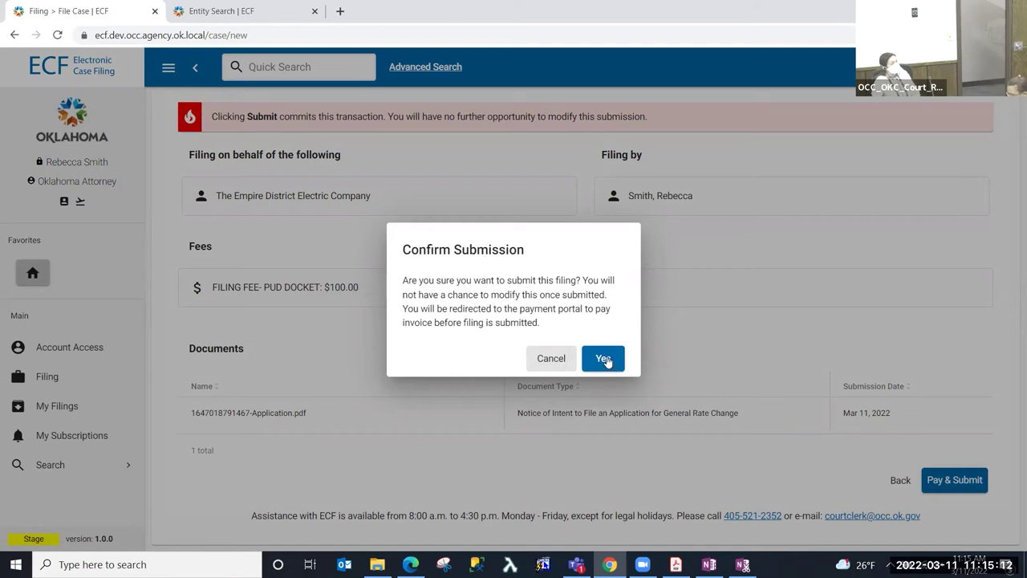
pyautogui.click(608, 360)
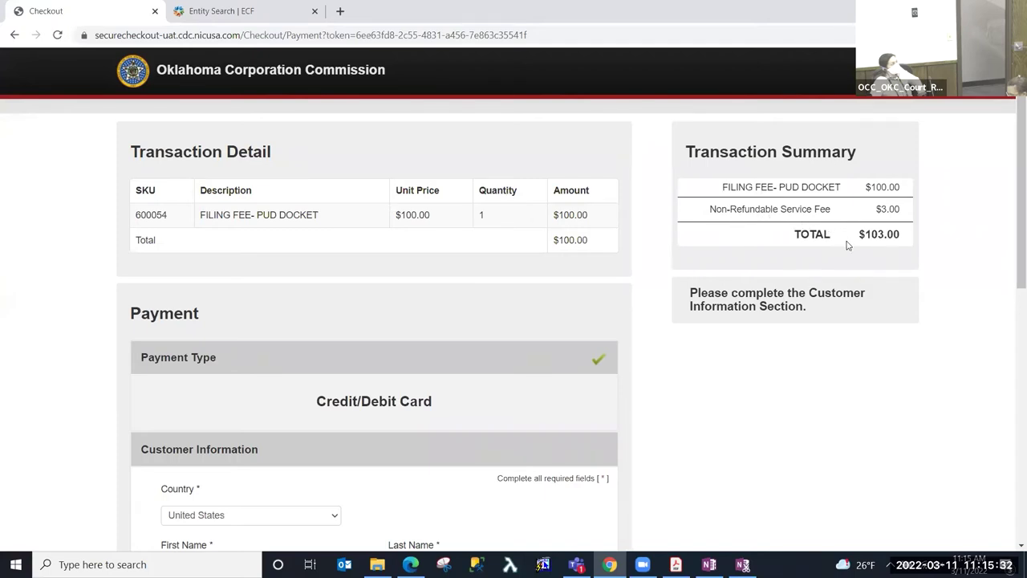
# - Enter the customer's first and last name in the billing details
pyautogui.scroll(-3, 844, 247)
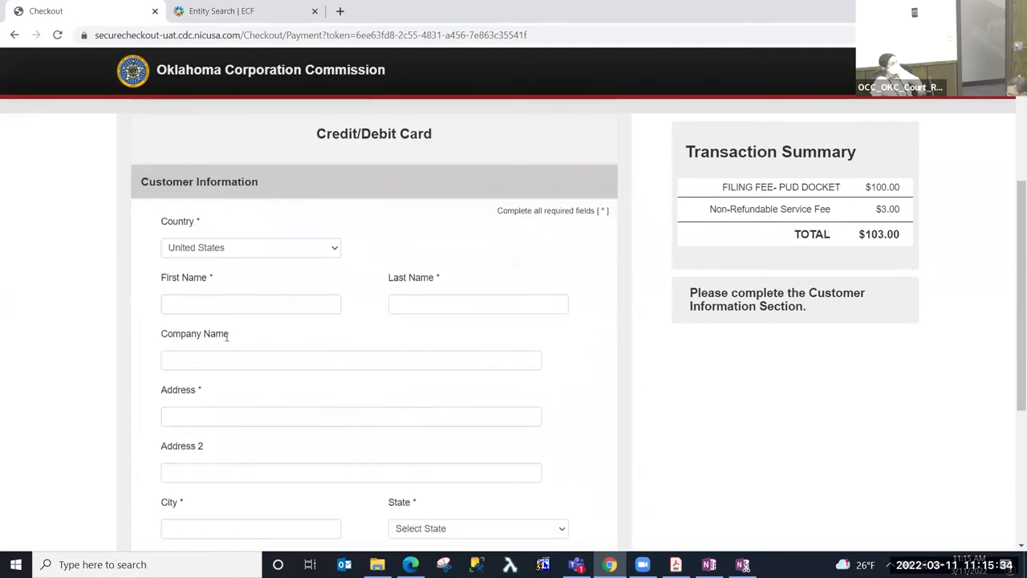
pyautogui.scroll(-2, 227, 337)
pyautogui.scroll(1, 233, 224)
pyautogui.click(240, 240)
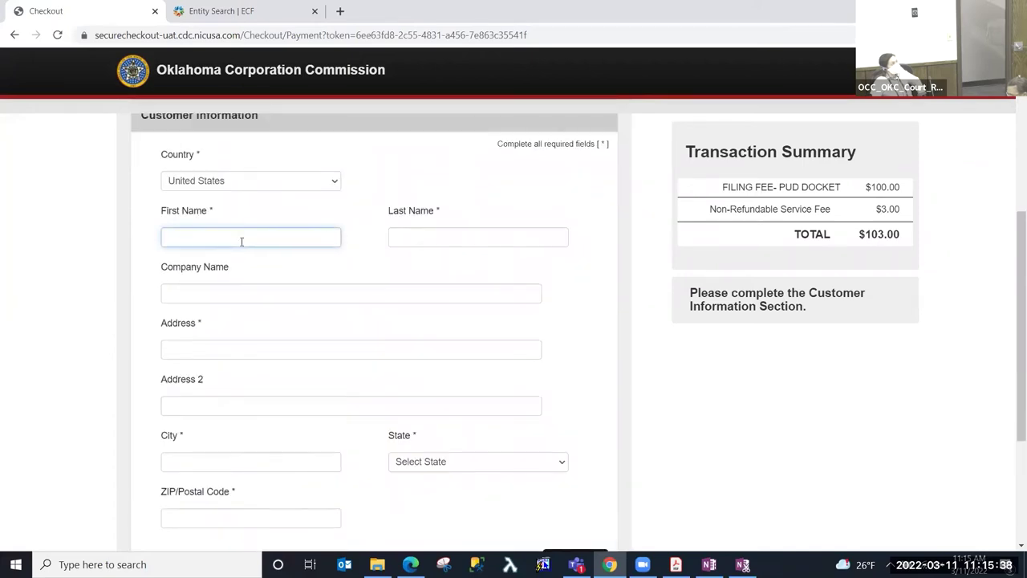
pyautogui.press('Tab')
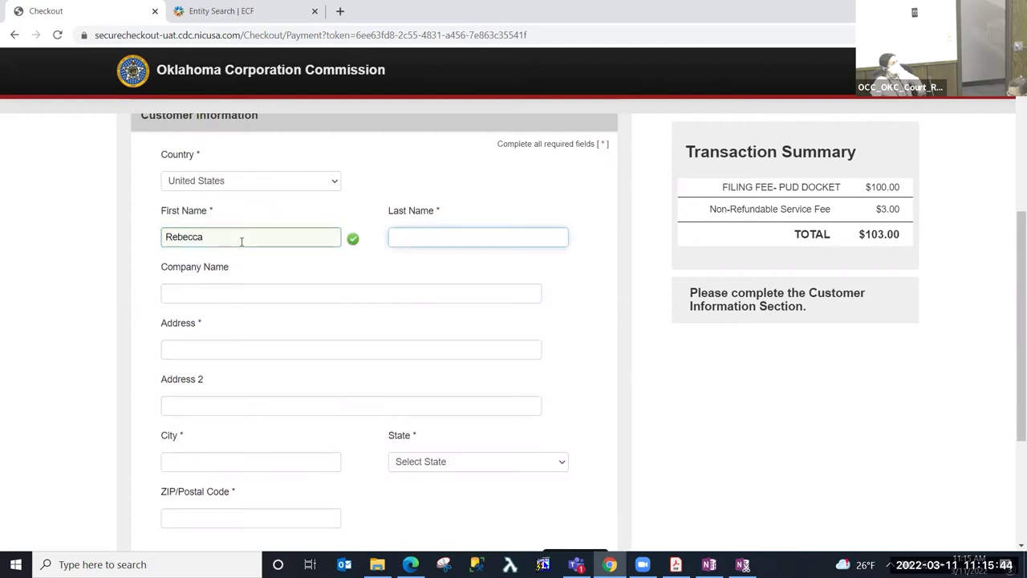
# - Fill in the customer's street address, city, state and ZIP code
pyautogui.press('Tab')
pyautogui.press('Tab')
pyautogui.write('1234 Main')
pyautogui.press('Tab')
pyautogui.press('Tab')
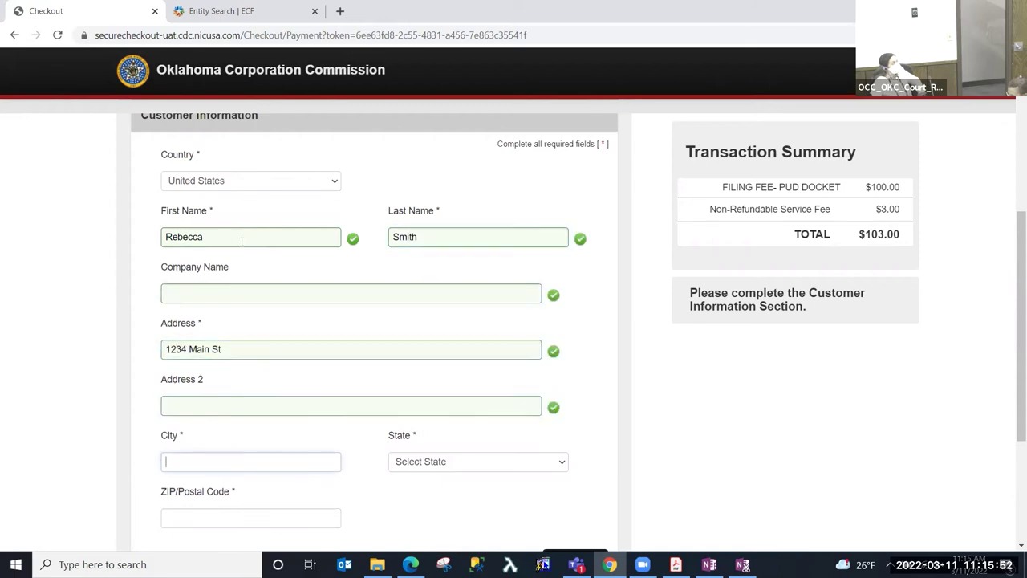
pyautogui.write('Oklahoma City')
pyautogui.press('Tab')
pyautogui.write('ok')
pyautogui.press('Tab')
pyautogui.write('73160')
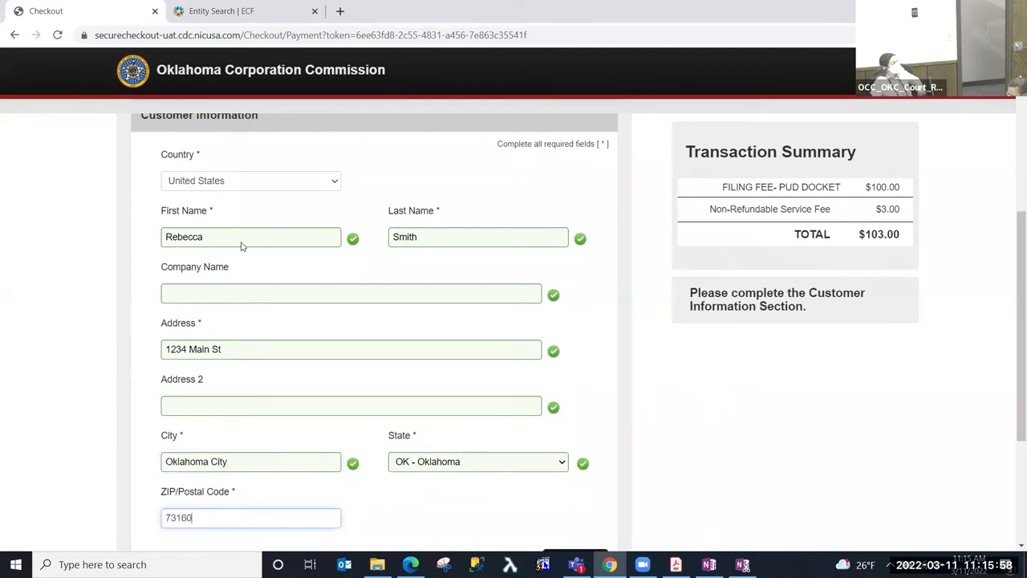
pyautogui.press('Tab')
pyautogui.scroll(-1, 321, 257)
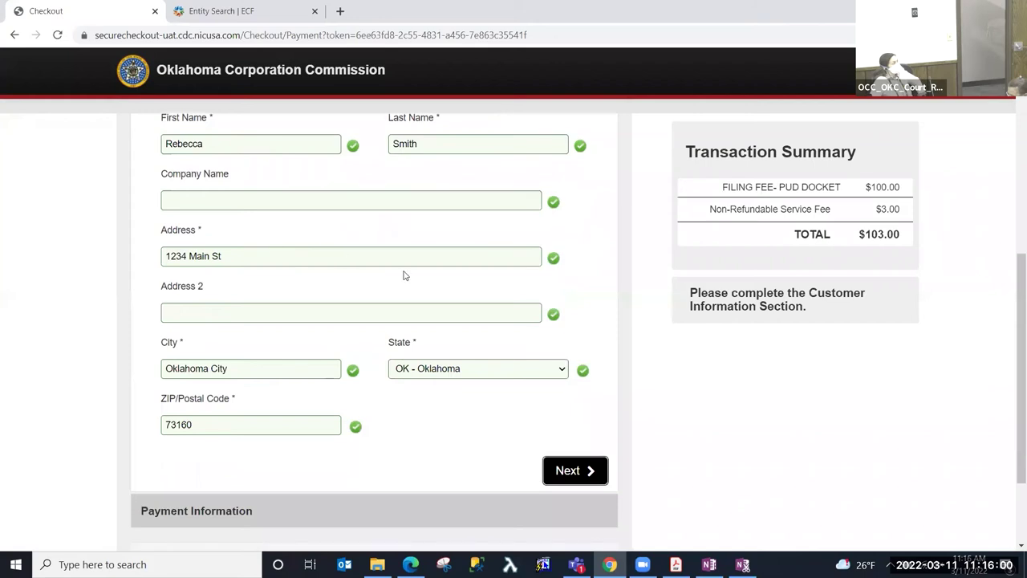
# - Continue to the card details and enter the Visa credit card number
pyautogui.click(592, 472)
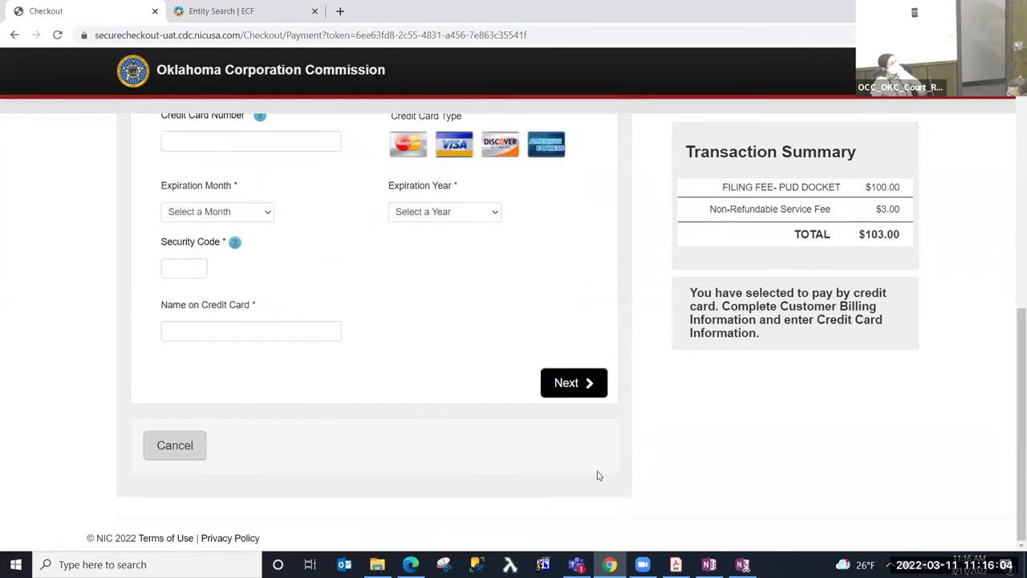
pyautogui.scroll(2, 424, 337)
pyautogui.scroll(1, 427, 331)
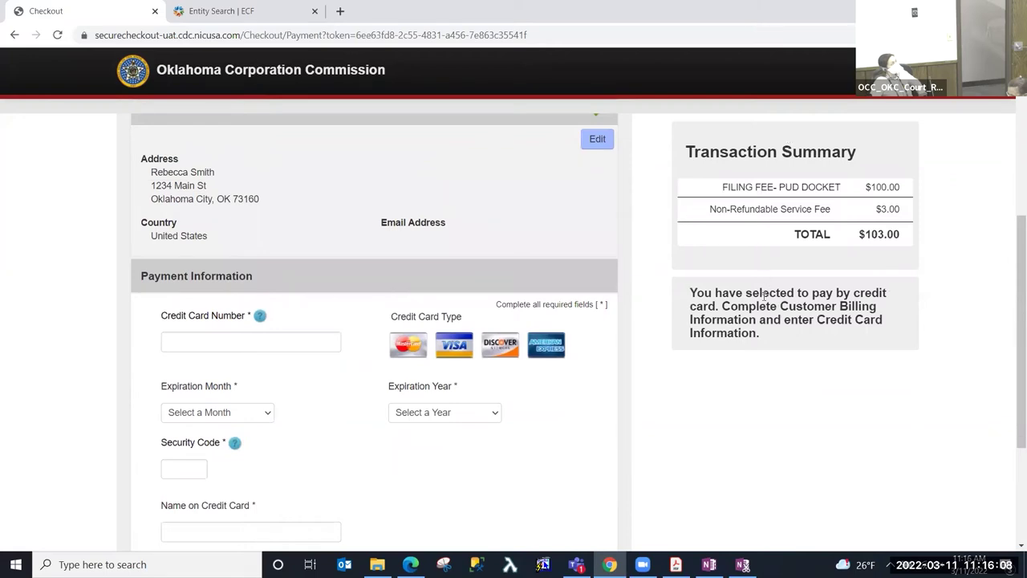
pyautogui.click(303, 341)
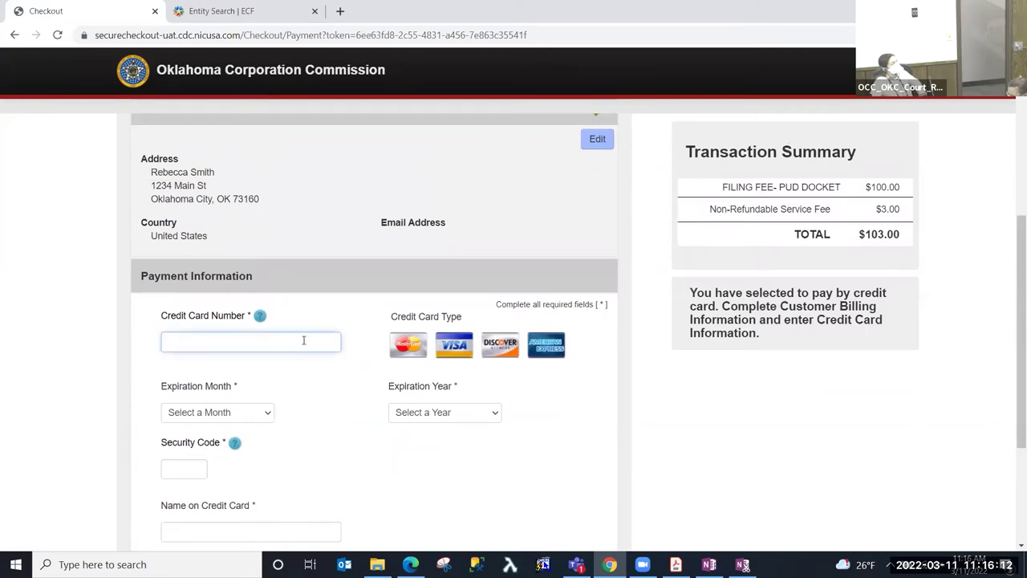
pyautogui.write('4111111111111111')
pyautogui.press('Tab')
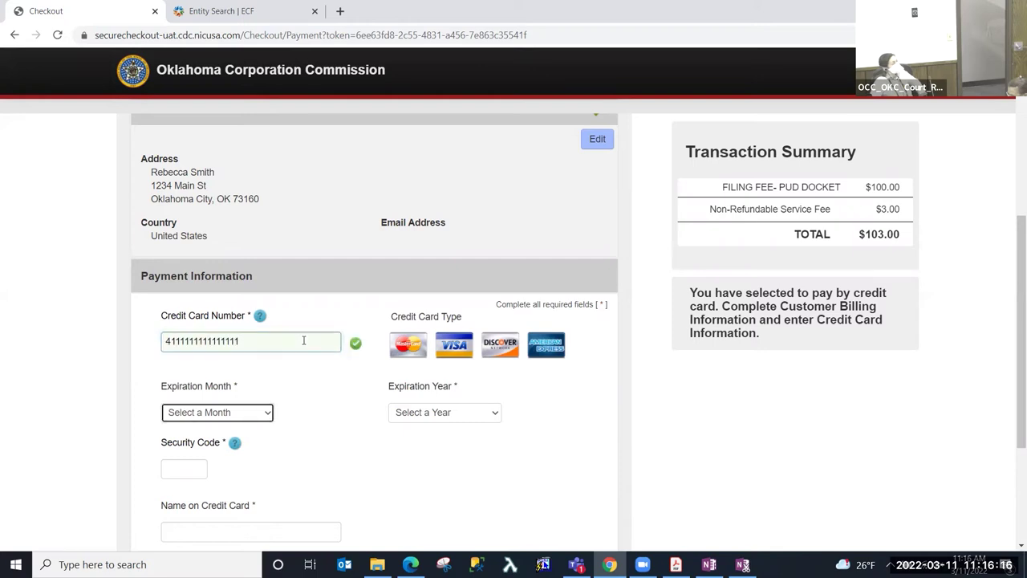
# - Set expiration to April 2023, add the security code and cardholder name, then go to the review page
pyautogui.click(222, 414)
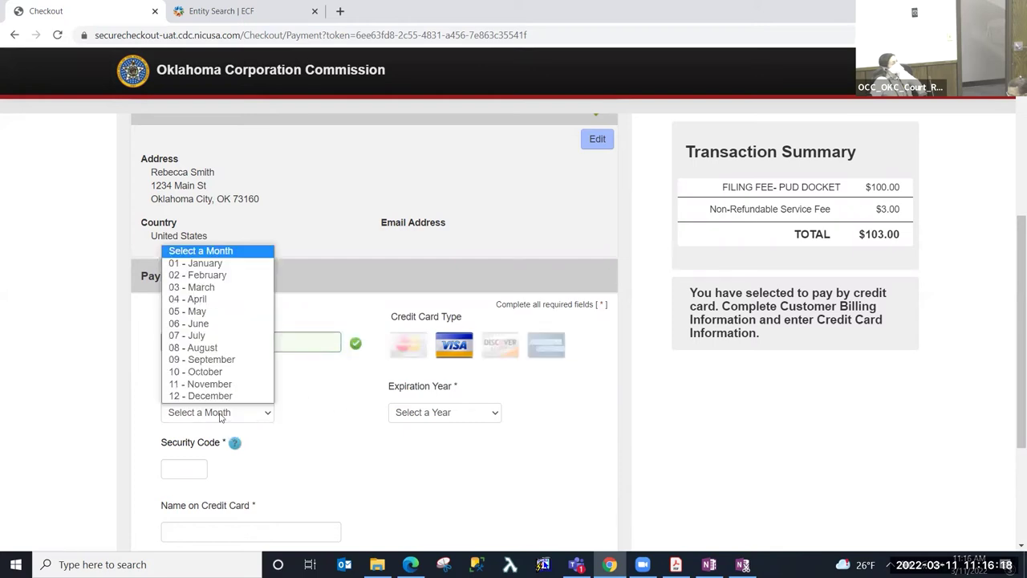
pyautogui.click(227, 304)
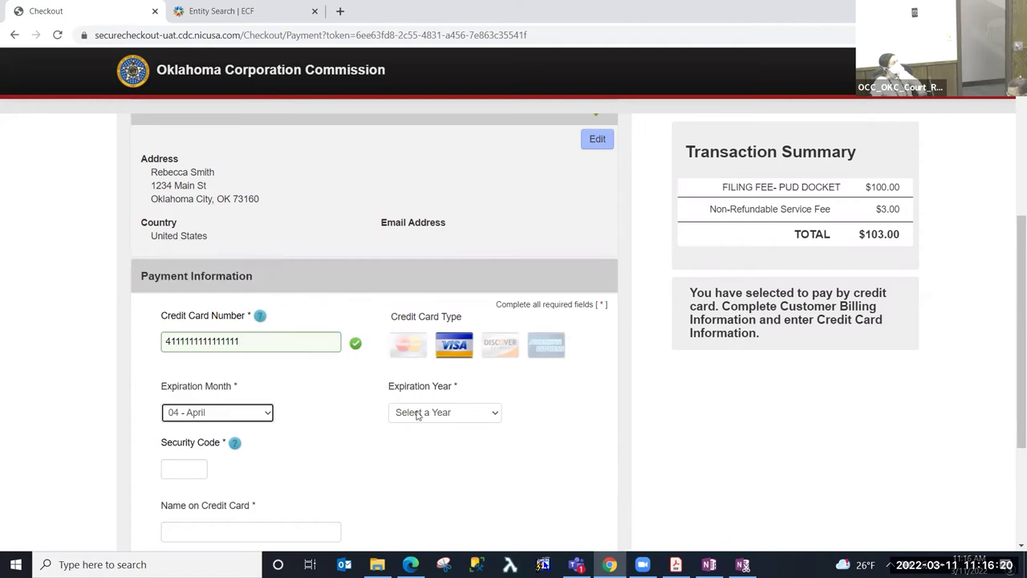
pyautogui.click(415, 412)
pyautogui.scroll(-1, 412, 385)
pyautogui.click(428, 179)
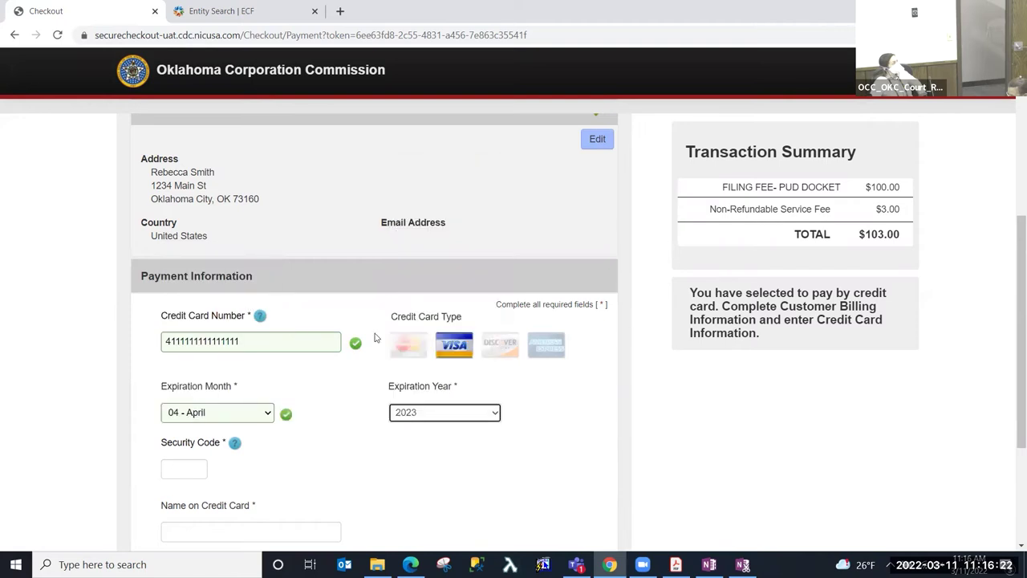
pyautogui.scroll(-2, 302, 474)
pyautogui.click(195, 333)
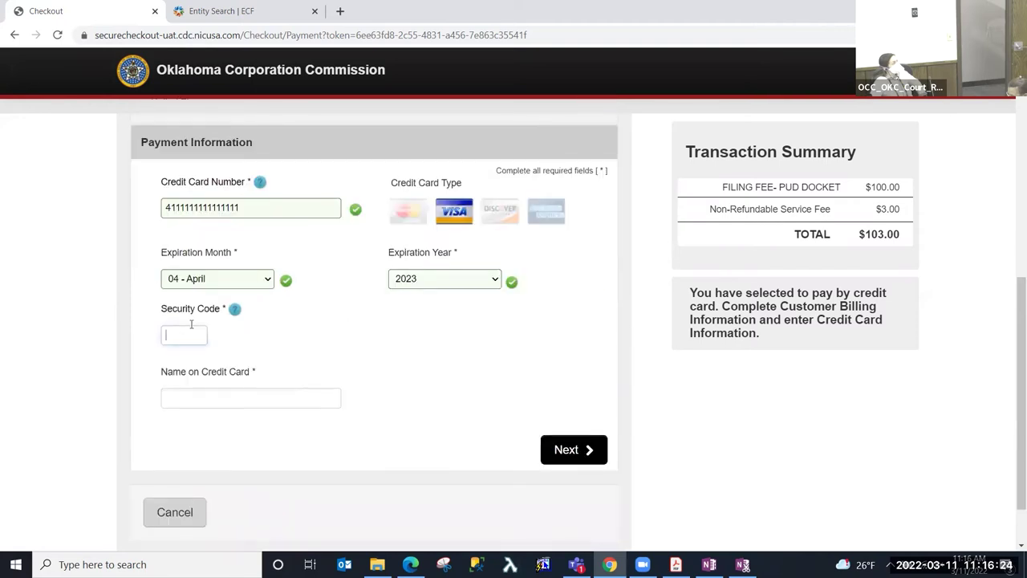
pyautogui.press('Tab')
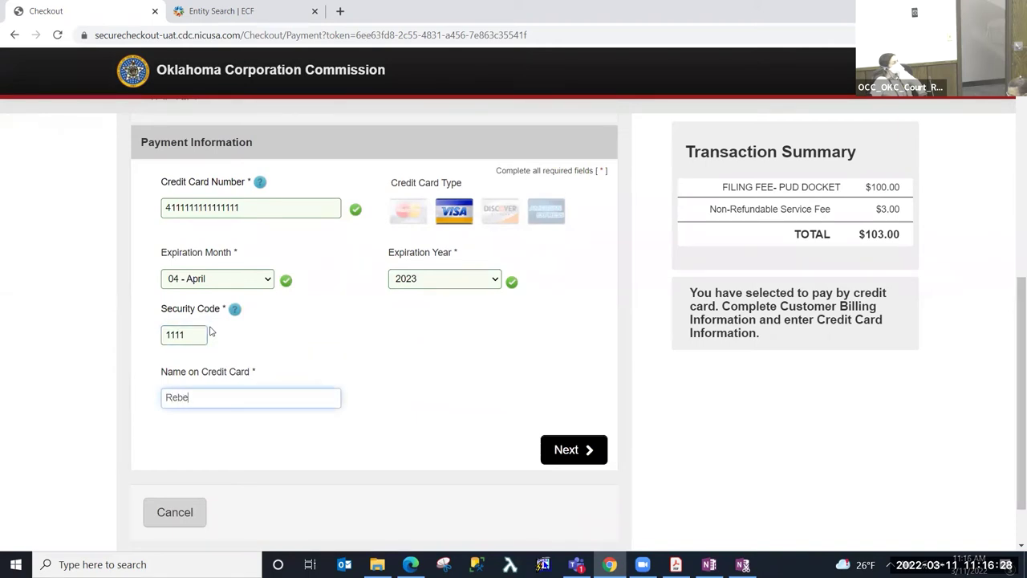
pyautogui.press('Tab')
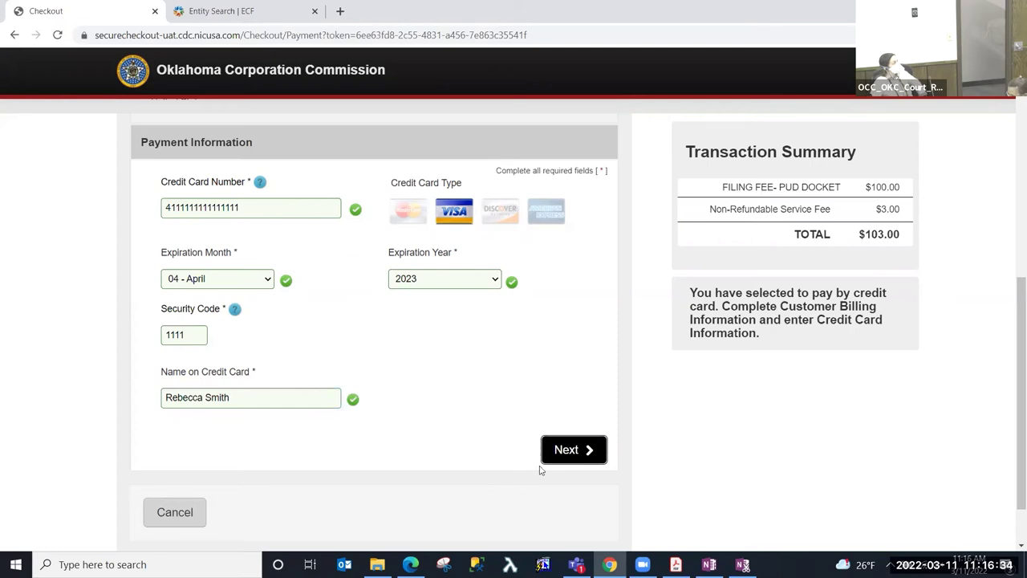
pyautogui.click(586, 454)
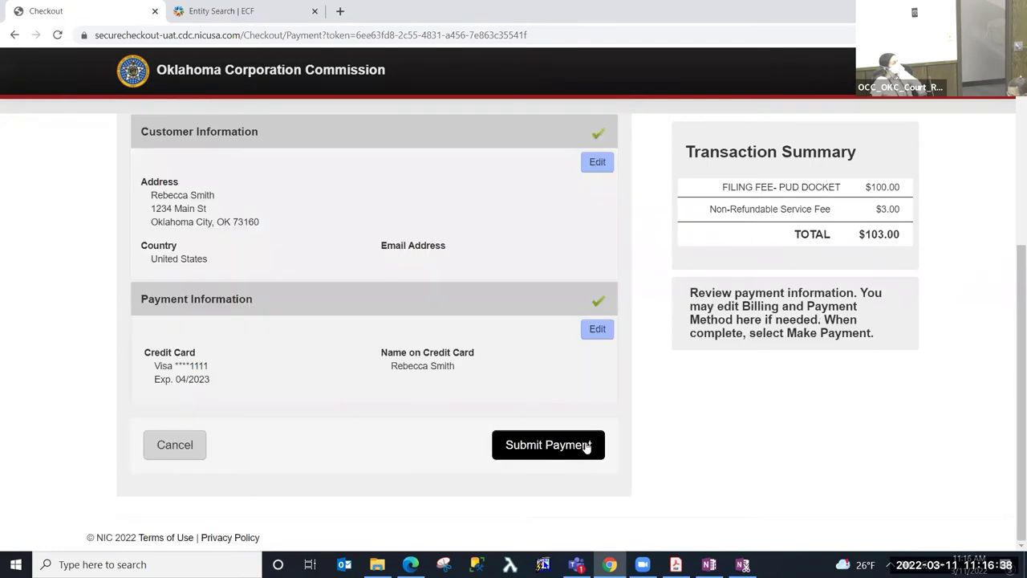